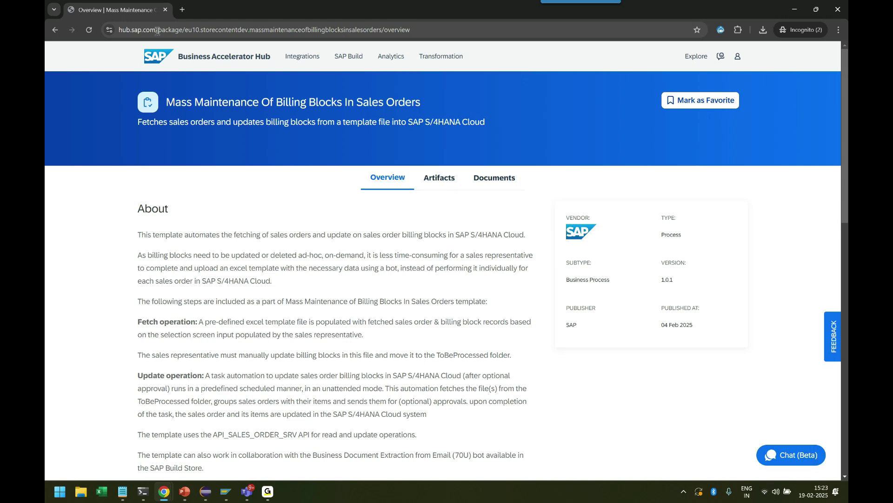
Step: Open the home page of the SAP Business Accelerator Hub
click(188, 30)
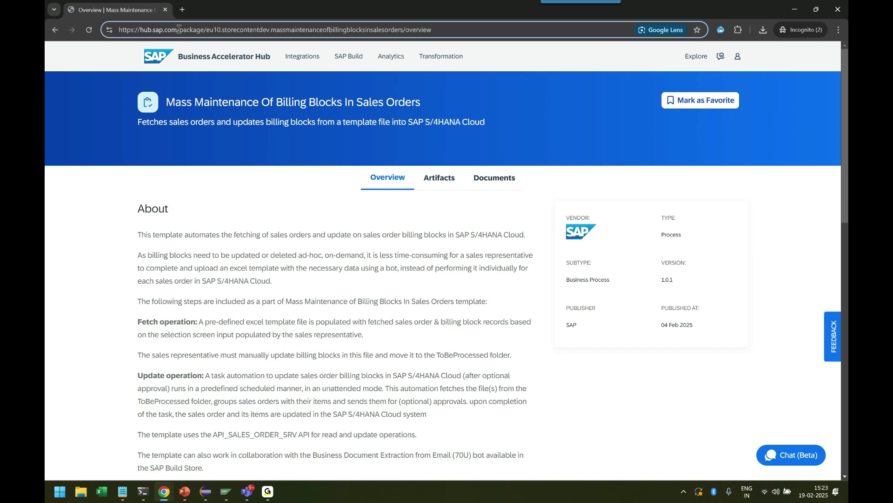
drag(177, 30, 117, 30)
click(198, 31)
double_click(180, 30)
click(227, 30)
click(249, 57)
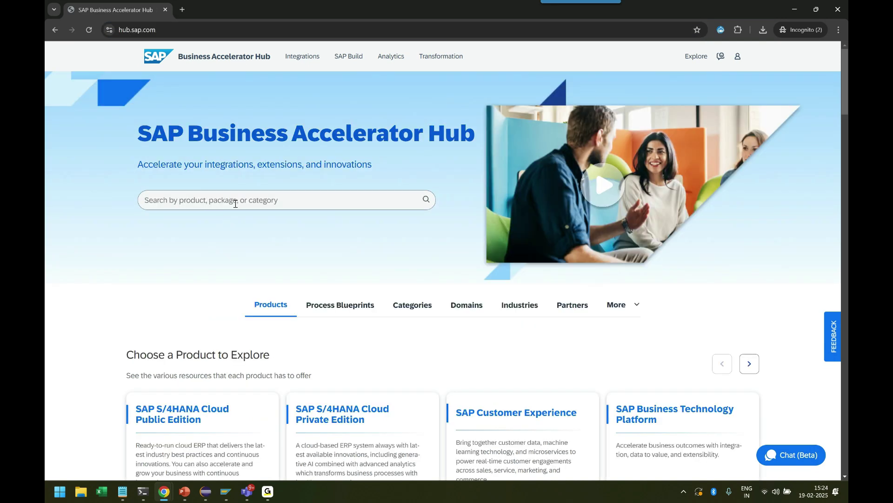
Step: Browse the products, view the complete list of process blueprints, and return to the home page
click(623, 308)
click(274, 303)
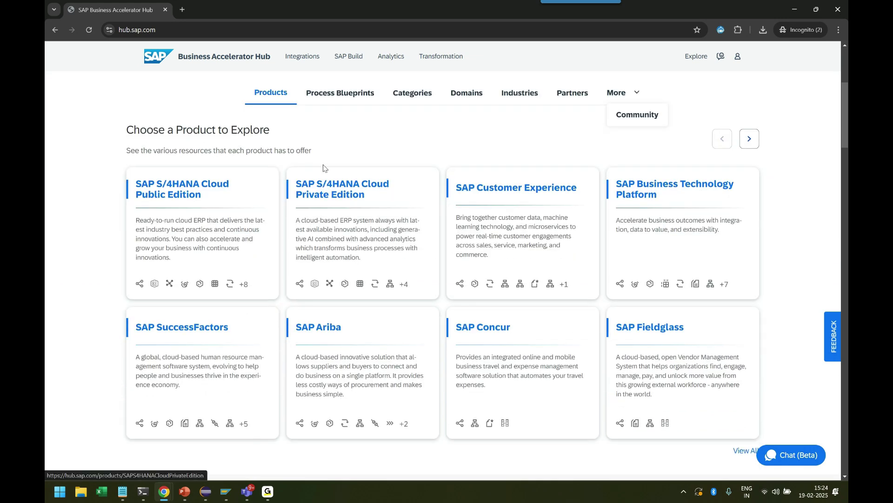
click(343, 100)
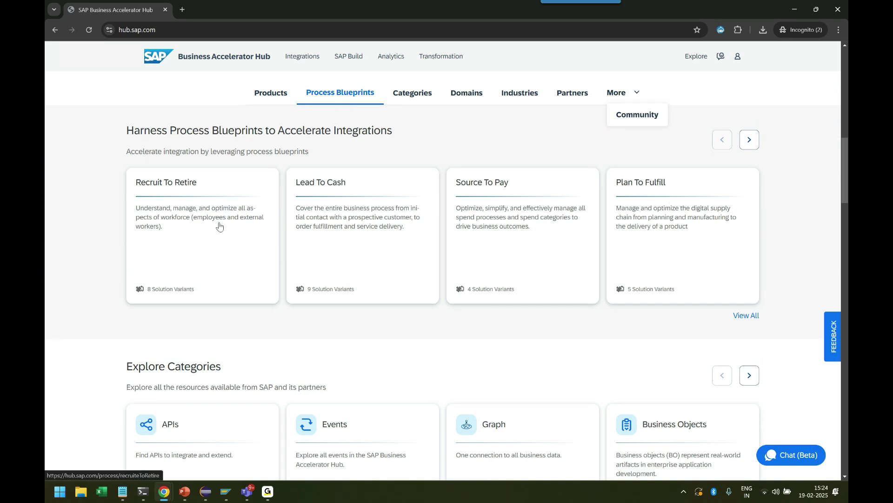
click(743, 317)
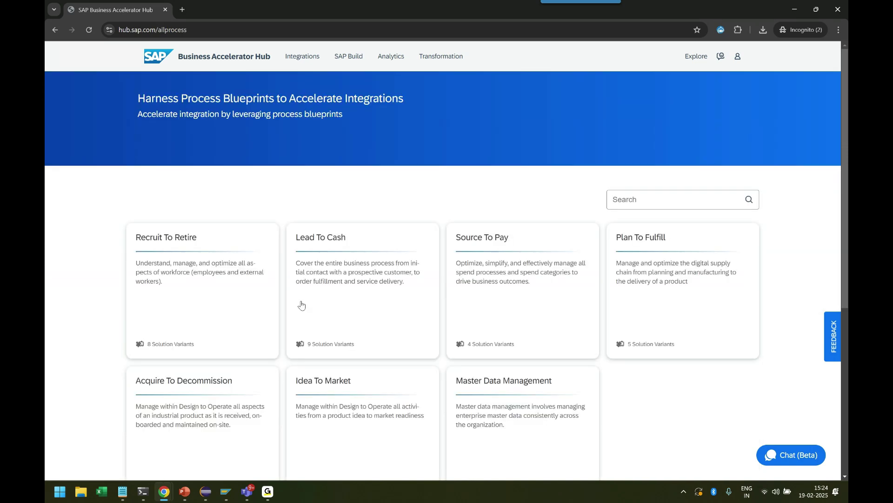
scroll(299, 328, down, 5)
scroll(198, 199, up, 4)
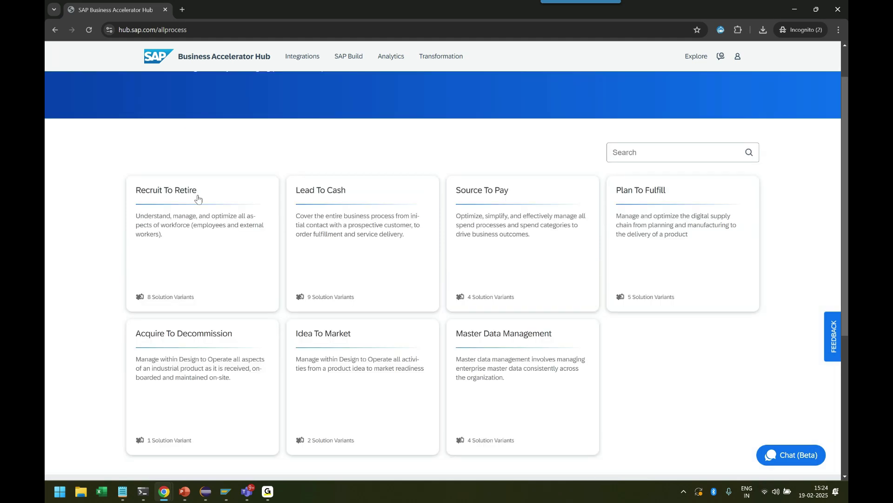
click(60, 32)
Step: Look through the resource categories and open the SAP Build domain
click(411, 98)
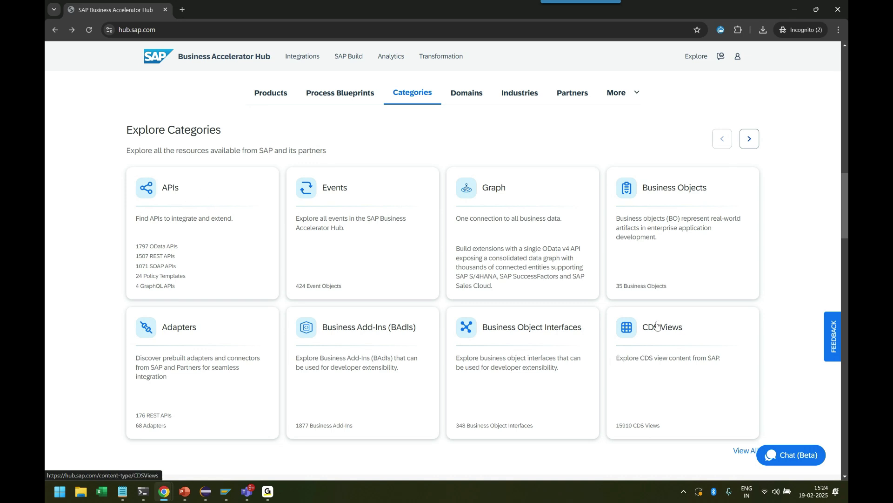
scroll(631, 336, down, 4)
scroll(631, 335, down, 4)
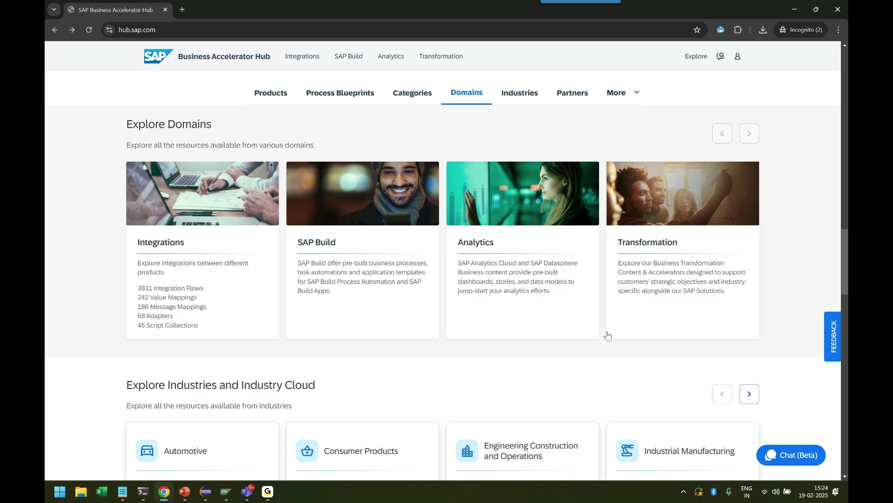
scroll(360, 298, down, 1)
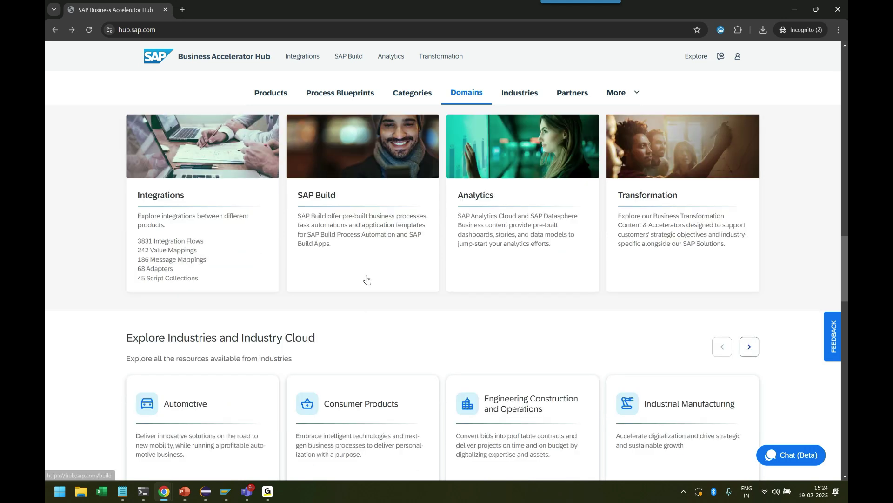
click(326, 202)
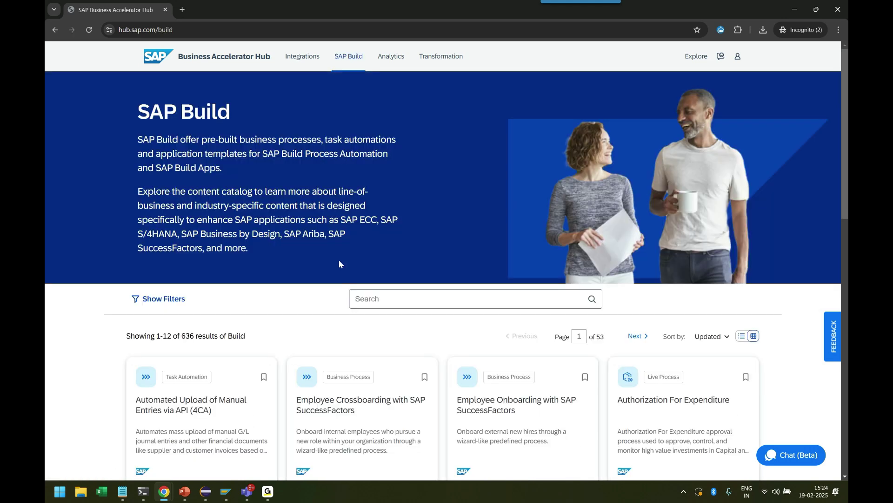
Step: Search the SAP Build catalog for "asset transfer" and open the Fixed Asset Transfer Approval business process
scroll(320, 350, down, 4)
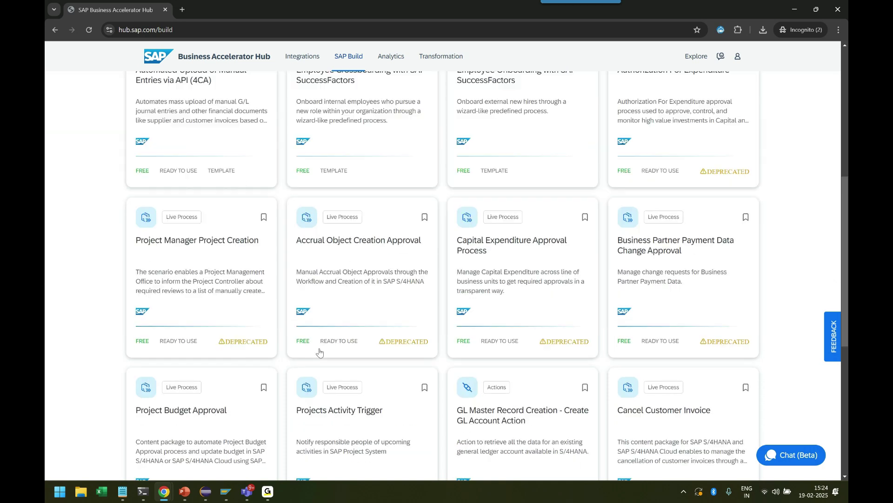
scroll(326, 352, down, 5)
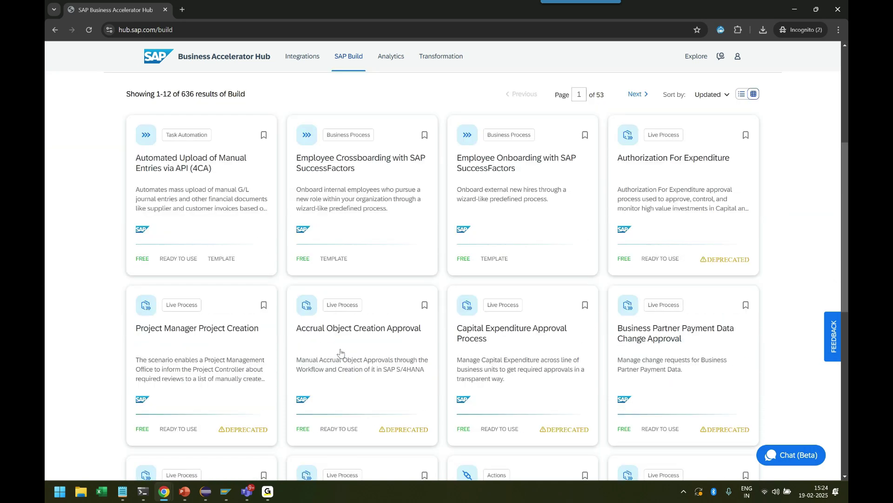
scroll(372, 251, up, 4)
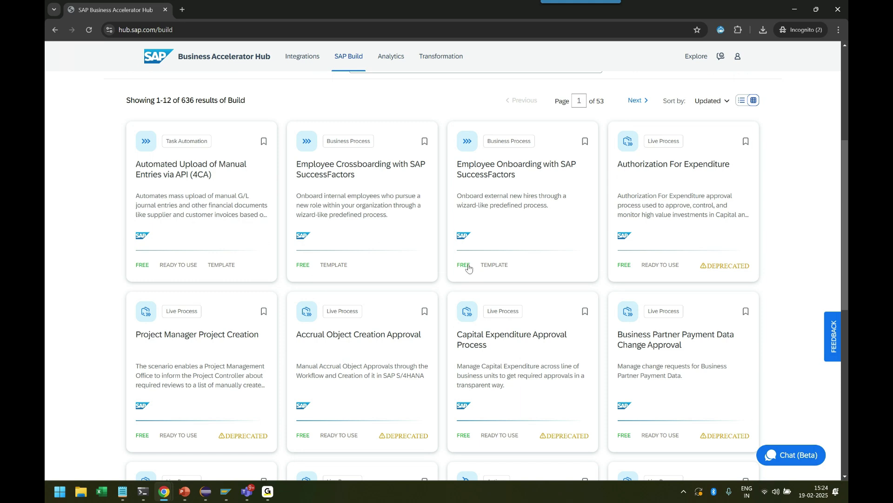
scroll(610, 274, down, 5)
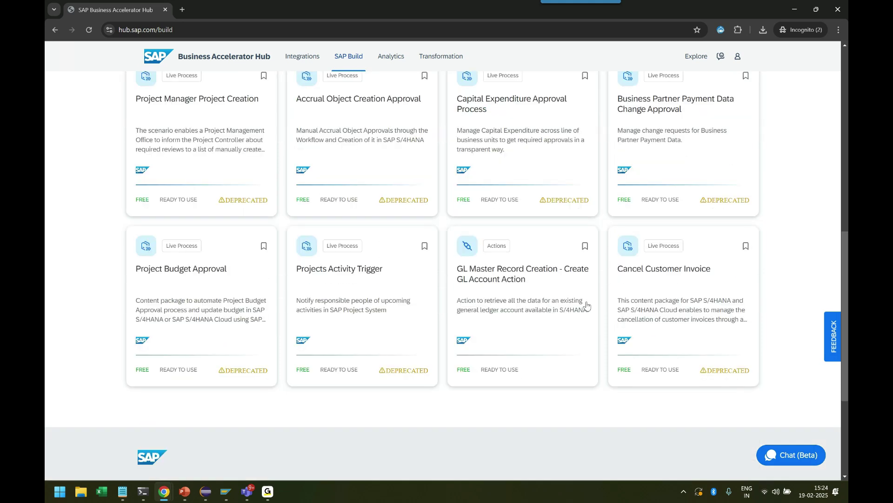
scroll(412, 358, up, 5)
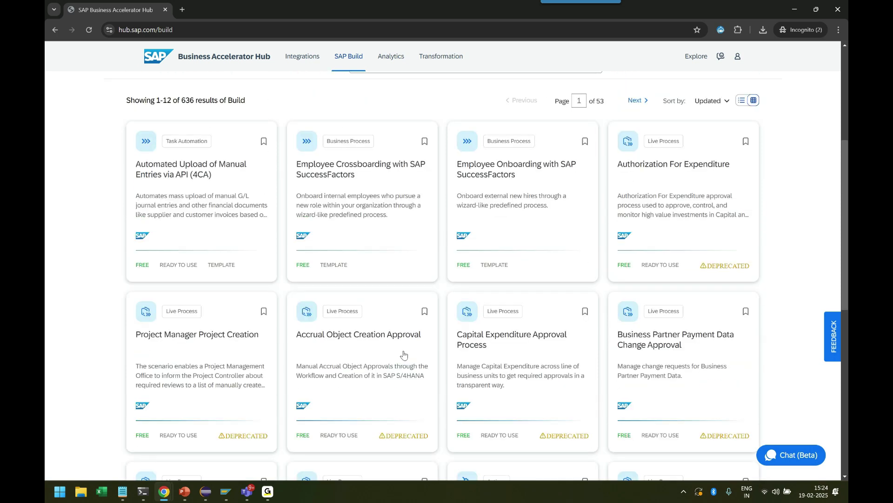
scroll(407, 355, up, 2)
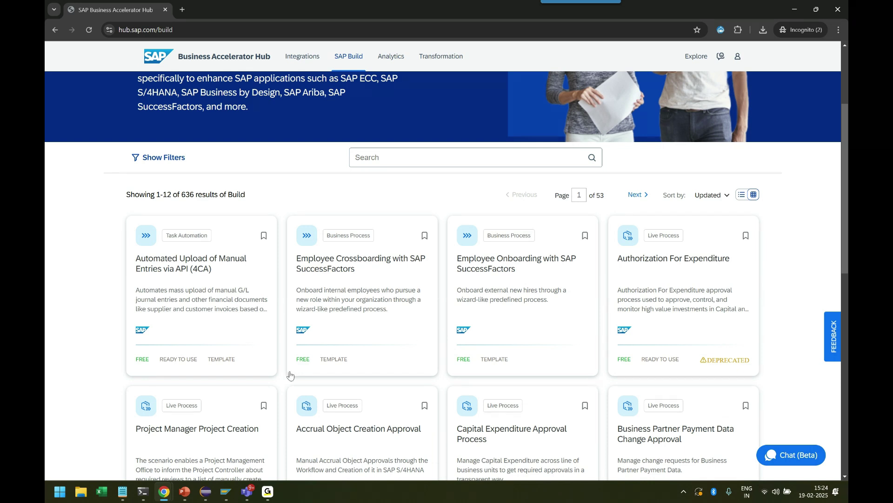
click(373, 157)
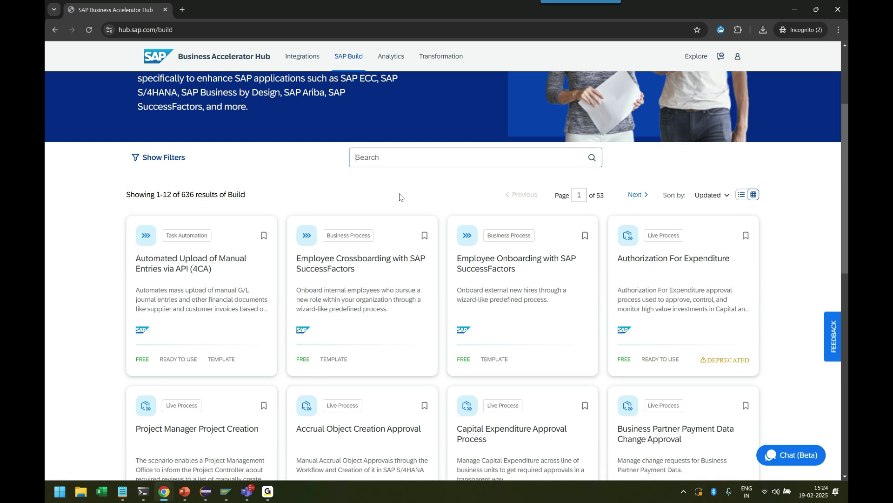
text(asset transfer)
key(Return)
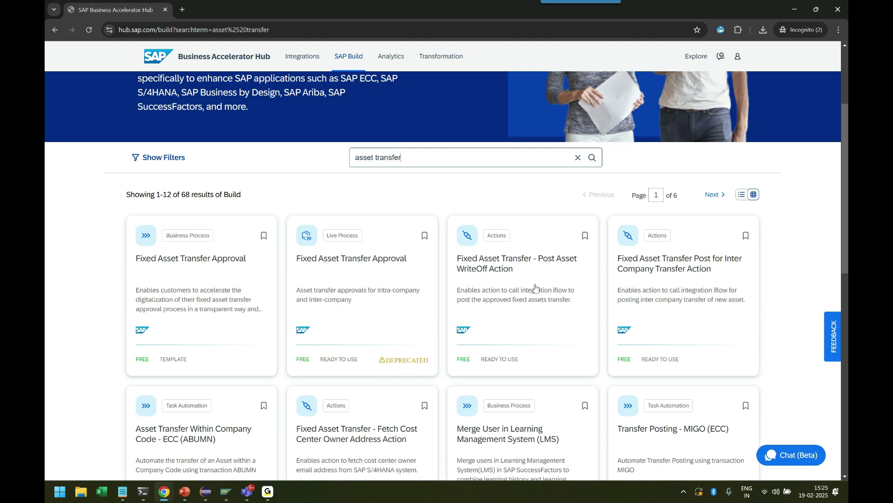
click(178, 259)
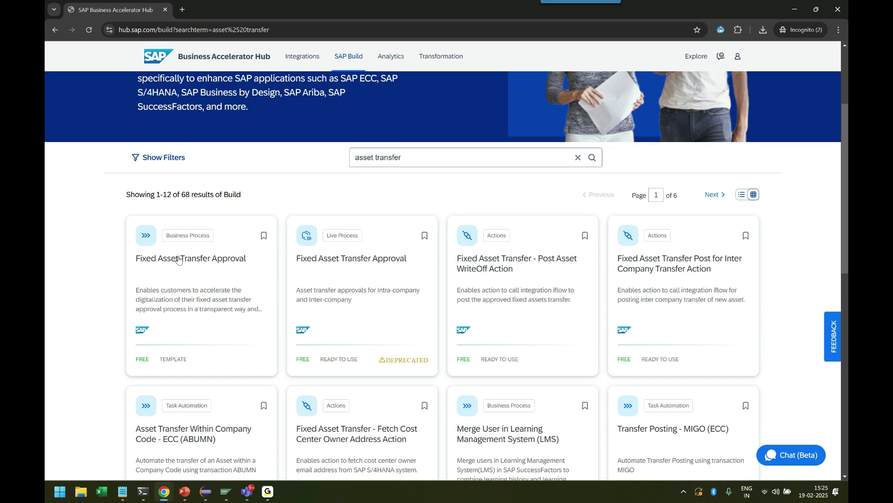
Step: Examine the package overview's description of the intracompany and intercompany asset transfer operations
drag(137, 234, 329, 416)
click(329, 416)
scroll(328, 384, down, 1)
scroll(329, 384, down, 3)
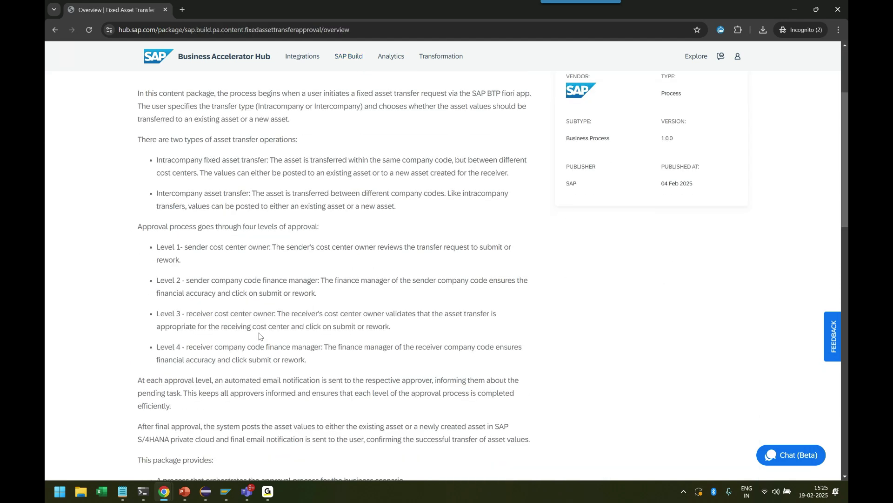
drag(139, 225, 319, 227)
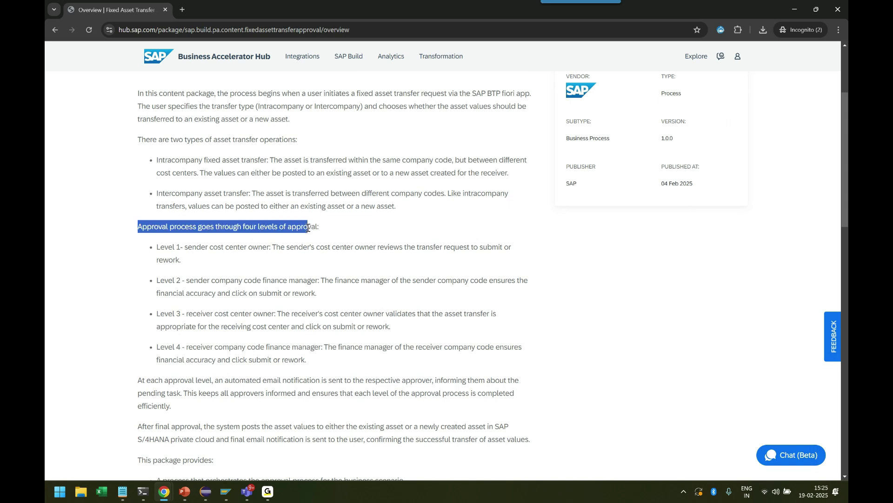
click(238, 234)
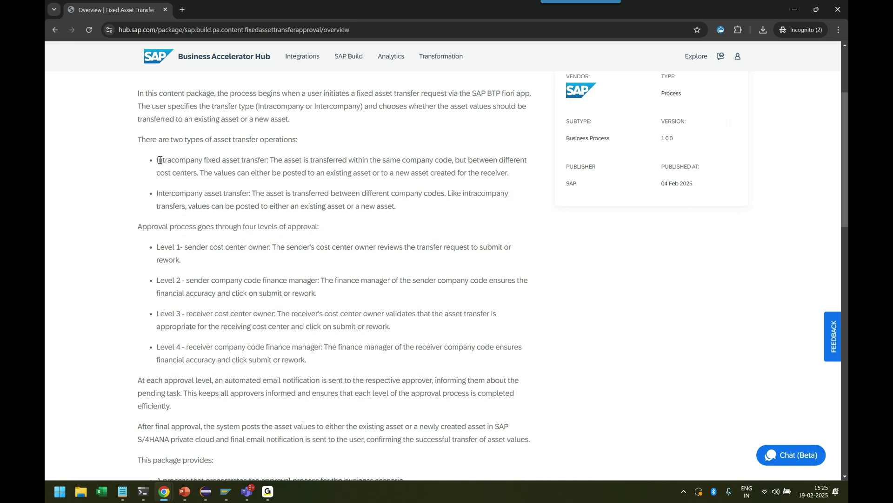
drag(158, 160, 265, 160)
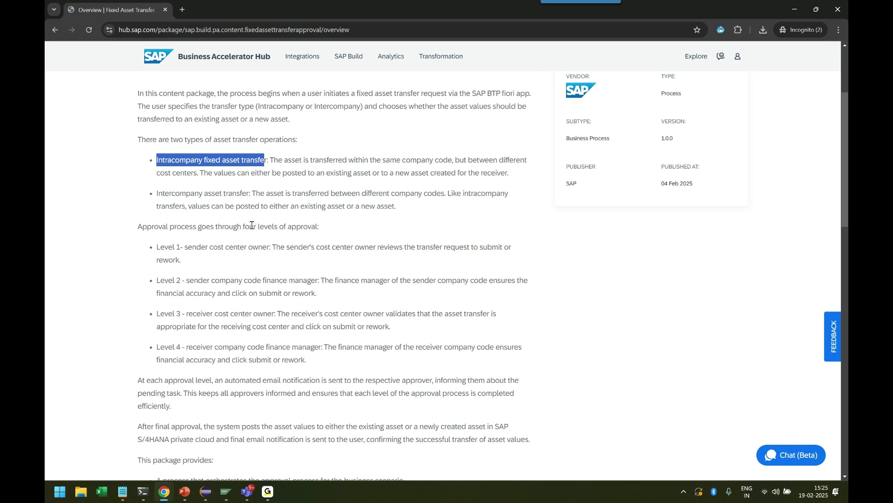
click(228, 181)
drag(158, 193, 246, 192)
click(241, 195)
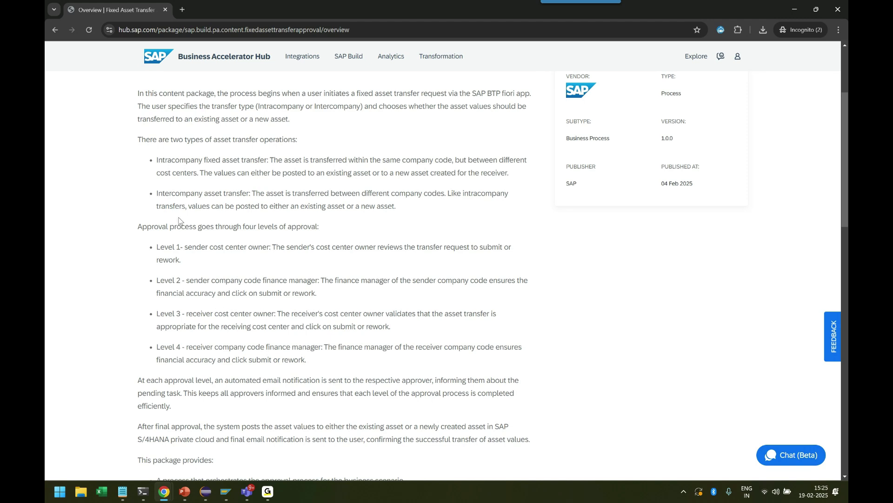
Step: Examine the sender-side approval levels 1 and 2 in the package's approval process description
drag(137, 233, 316, 228)
click(274, 302)
drag(160, 244, 271, 247)
click(227, 262)
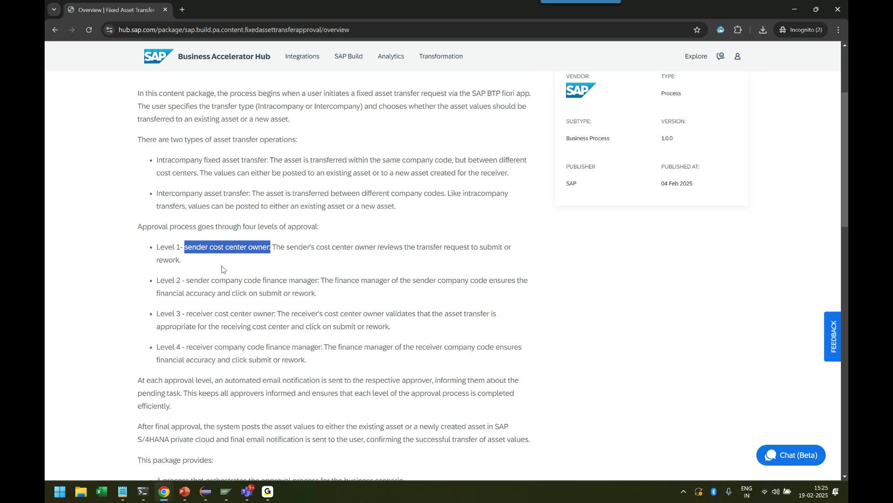
click(171, 297)
drag(187, 280, 316, 281)
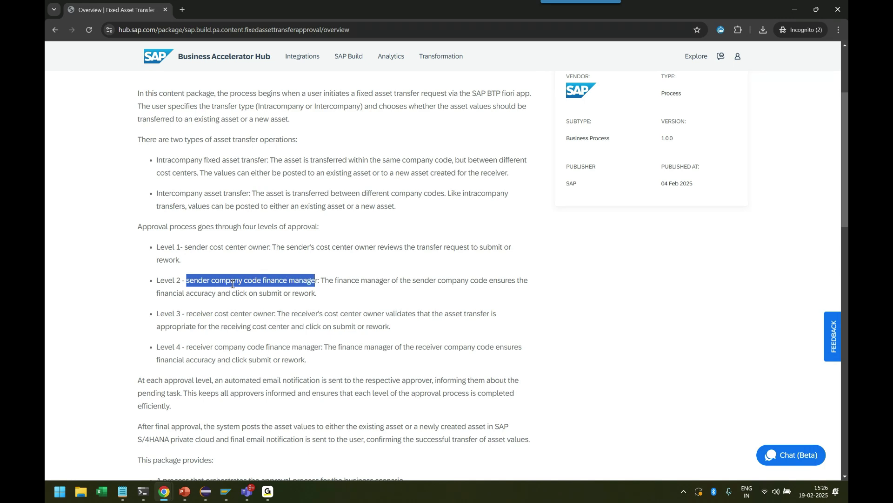
click(248, 291)
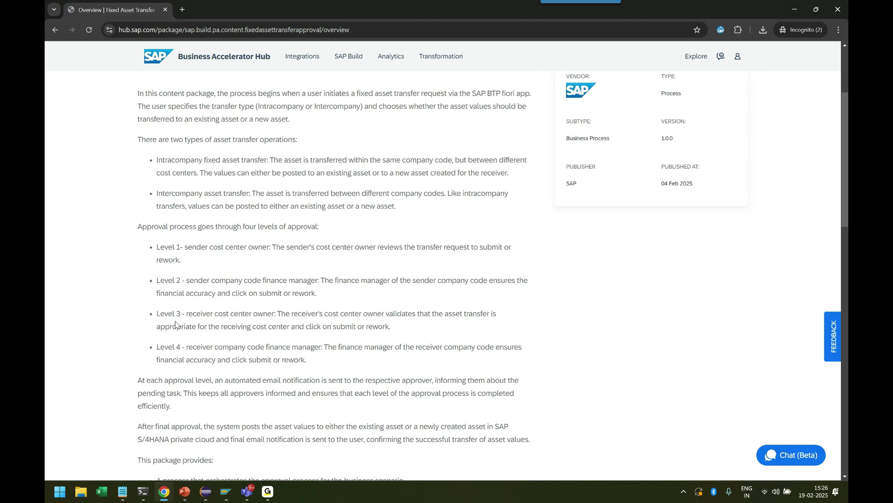
Step: Examine the receiver-side approval levels 3 and 4 and highlight the whole list of four levels
drag(159, 316, 273, 314)
click(192, 325)
click(259, 371)
drag(187, 347, 319, 347)
click(302, 370)
drag(156, 252, 309, 361)
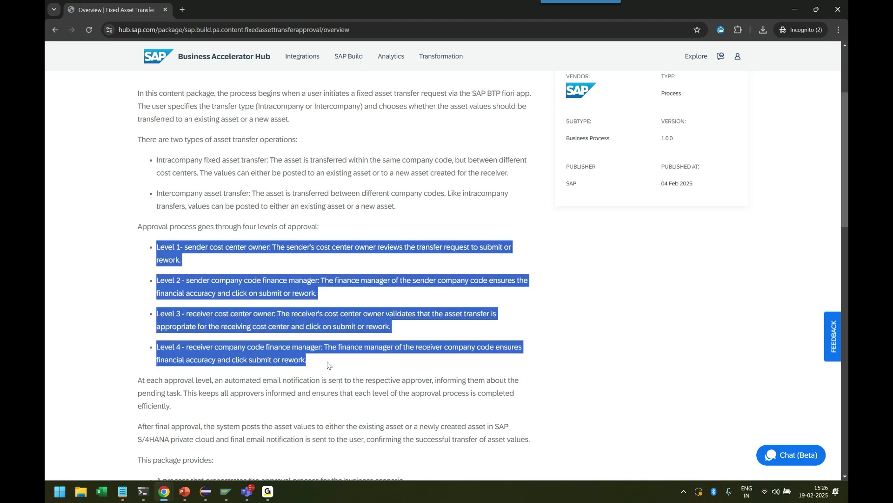
click(260, 389)
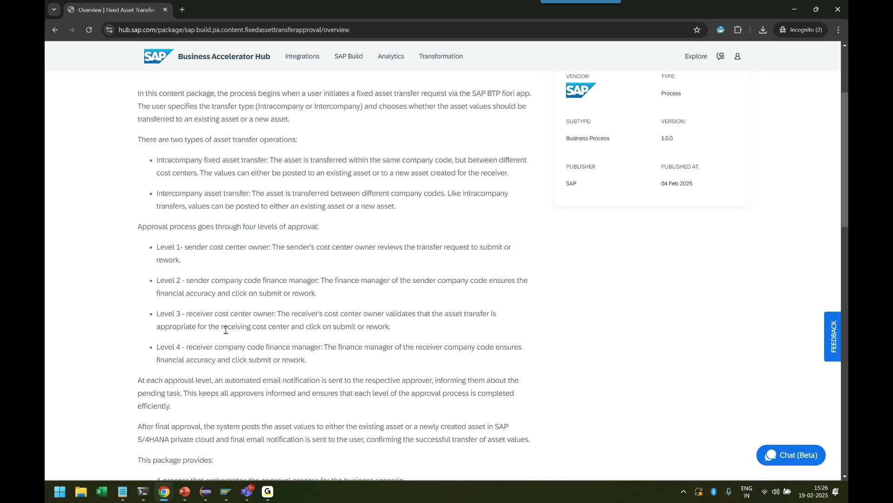
Step: Review the package contents, required action projects and architecture diagram, and return to the start of the overview
scroll(226, 329, down, 4)
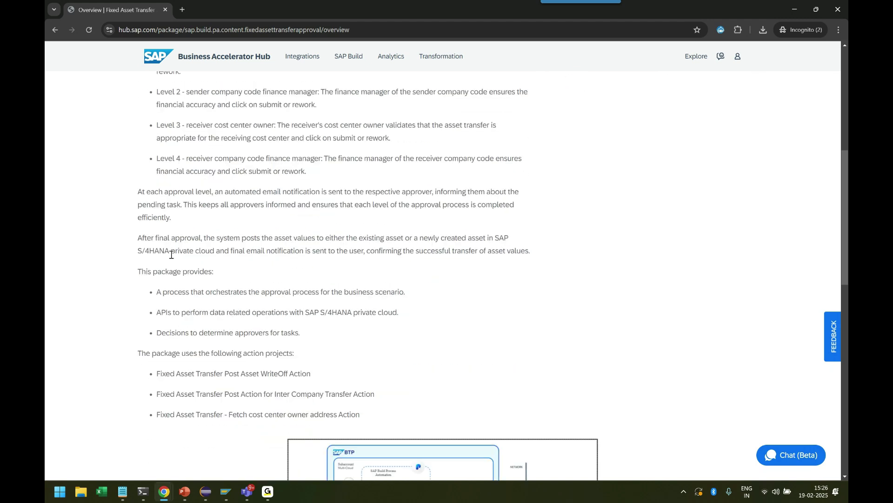
scroll(201, 306, down, 2)
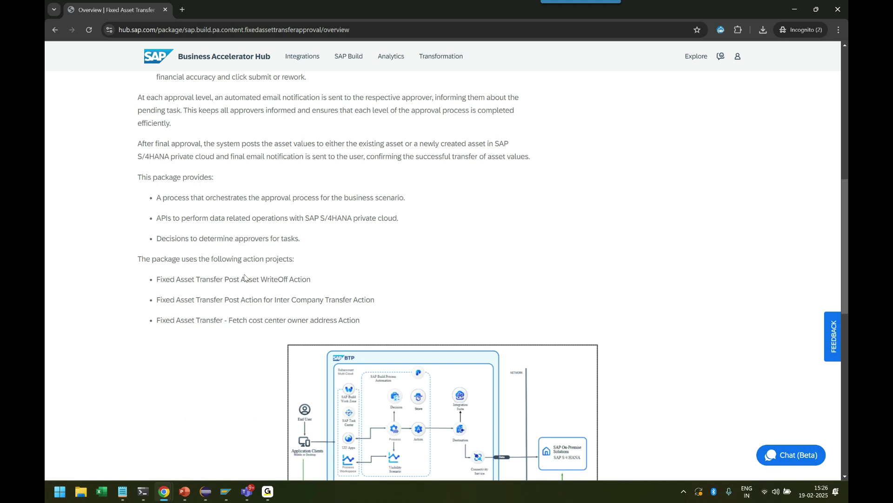
scroll(247, 274, down, 3)
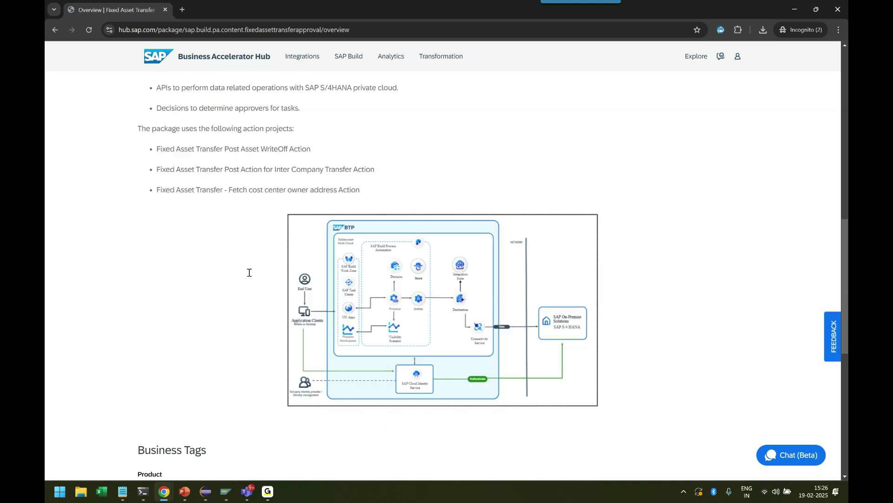
click(421, 314)
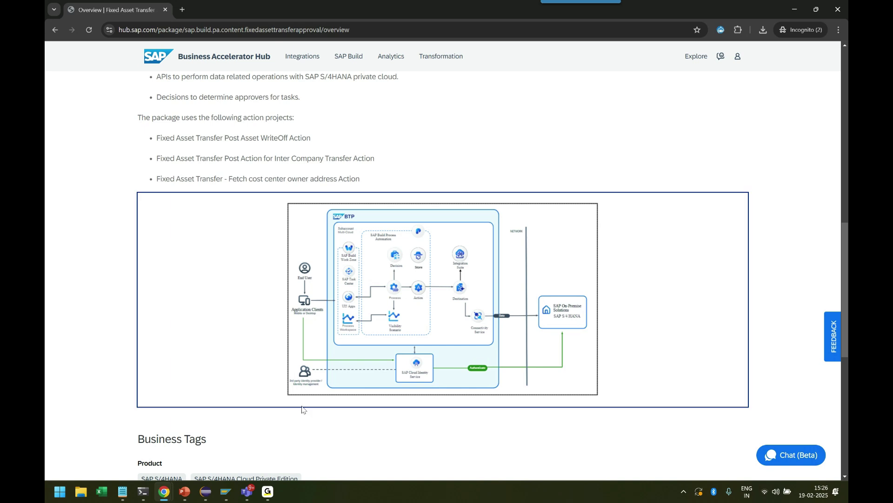
click(303, 428)
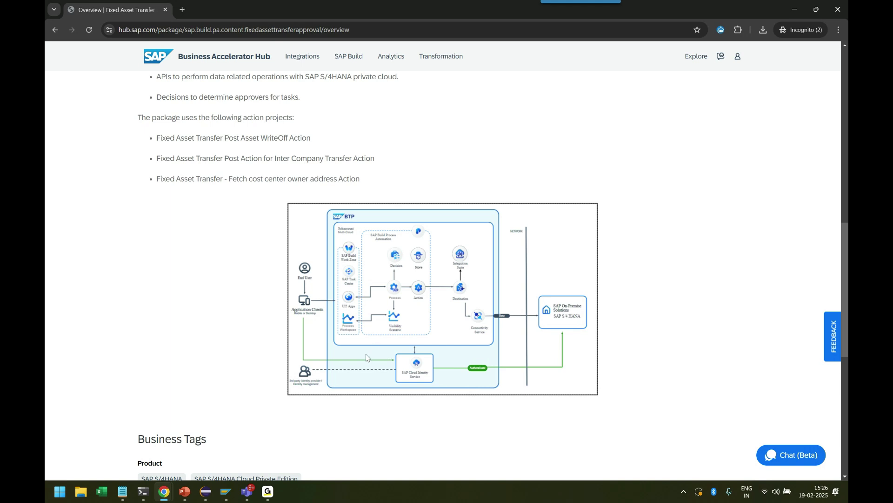
scroll(366, 357, up, 6)
scroll(366, 356, down, 6)
scroll(366, 357, up, 15)
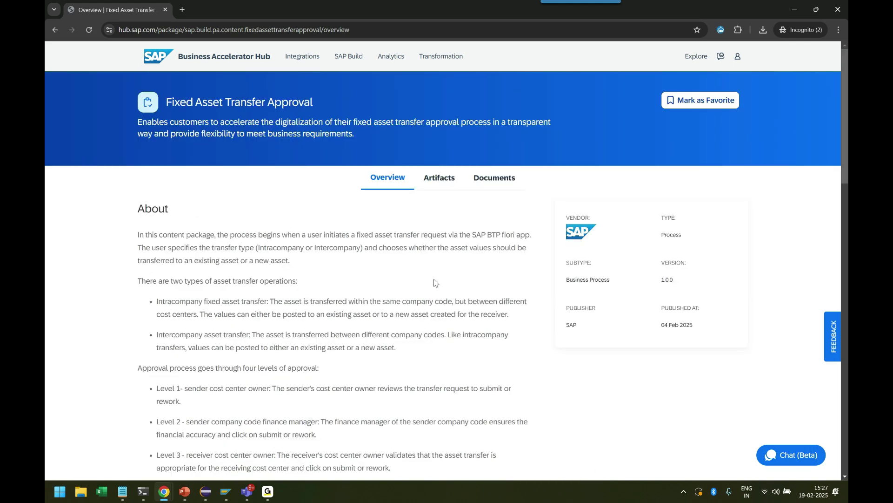
Step: Open the package's artifacts list and examine the FixedAssetTransfersStartUIModule.tar file and the Fixed Assets Transfer Approval Dashboard entries
click(440, 180)
scroll(335, 305, down, 1)
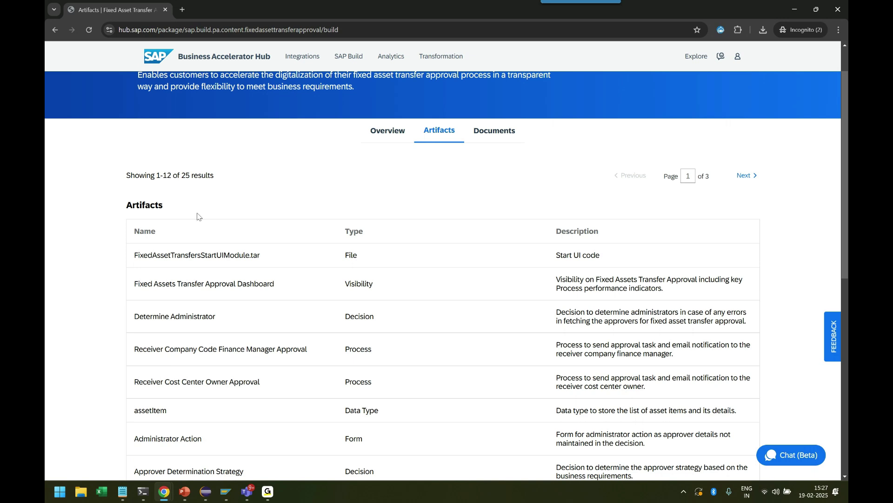
scroll(198, 216, down, 3)
scroll(199, 227, up, 1)
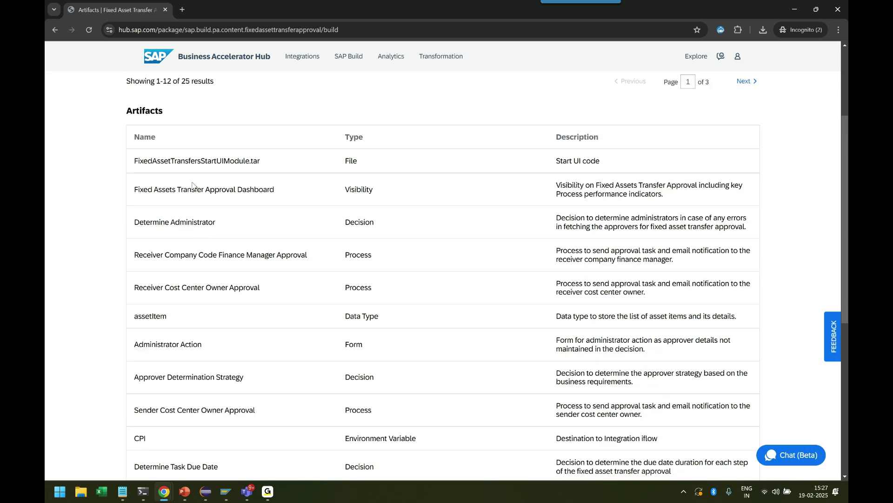
drag(194, 162, 249, 162)
click(262, 164)
drag(556, 162, 596, 164)
drag(144, 190, 246, 189)
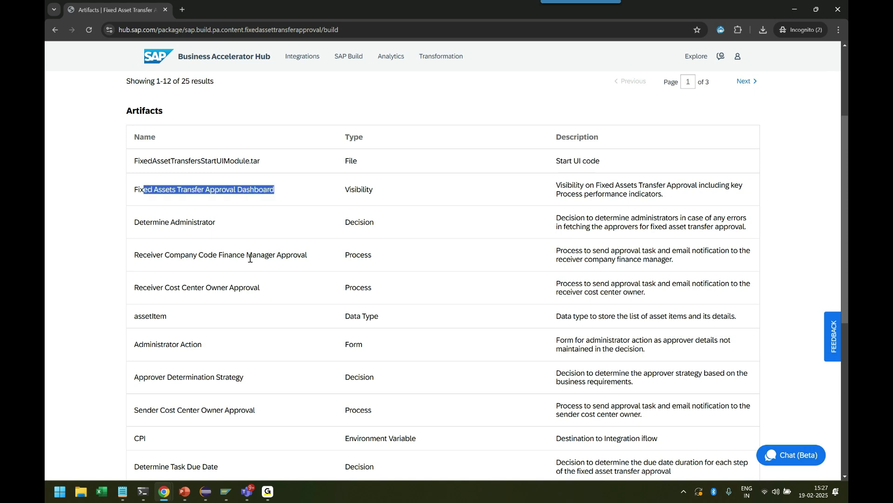
drag(345, 189, 373, 189)
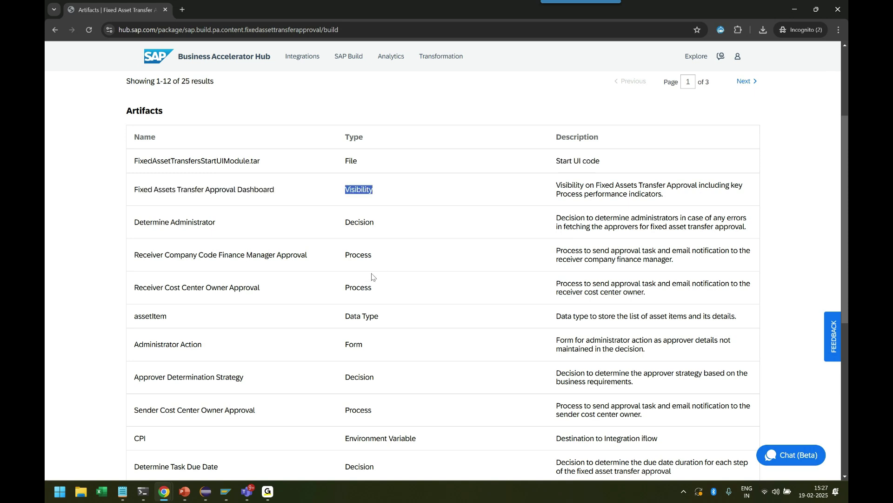
Step: Examine the Determine Administrator decision and the receiver's finance manager and cost center owner approval processes in the artifacts list
drag(139, 222, 239, 226)
drag(342, 222, 392, 224)
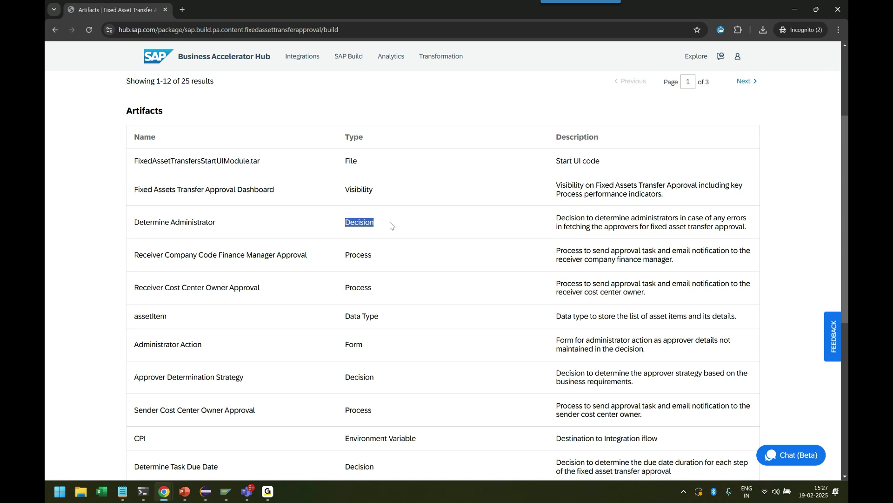
drag(217, 222, 133, 223)
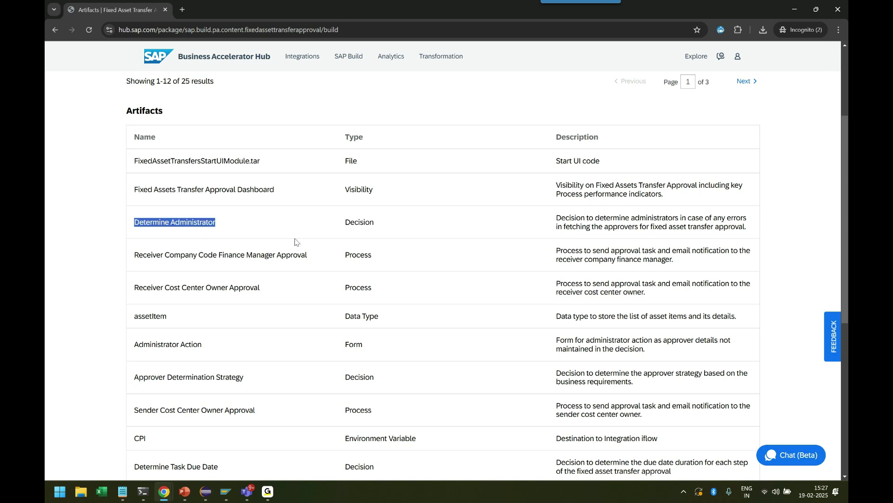
double_click(355, 256)
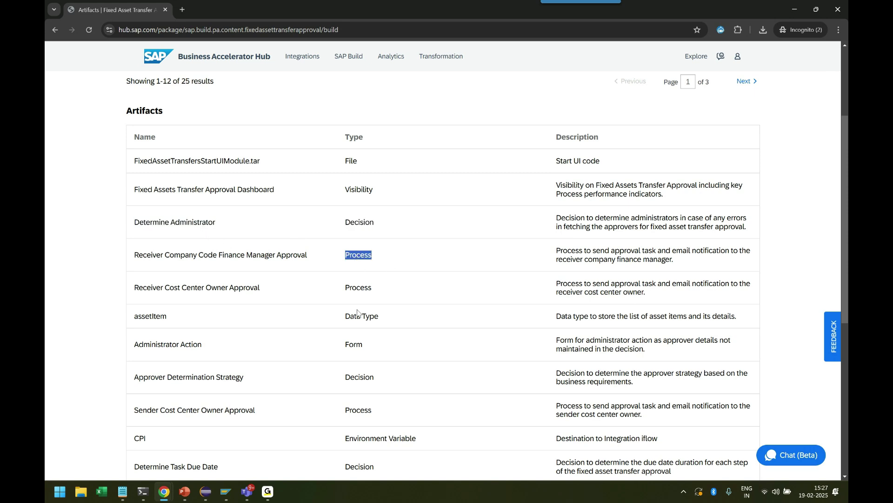
double_click(359, 288)
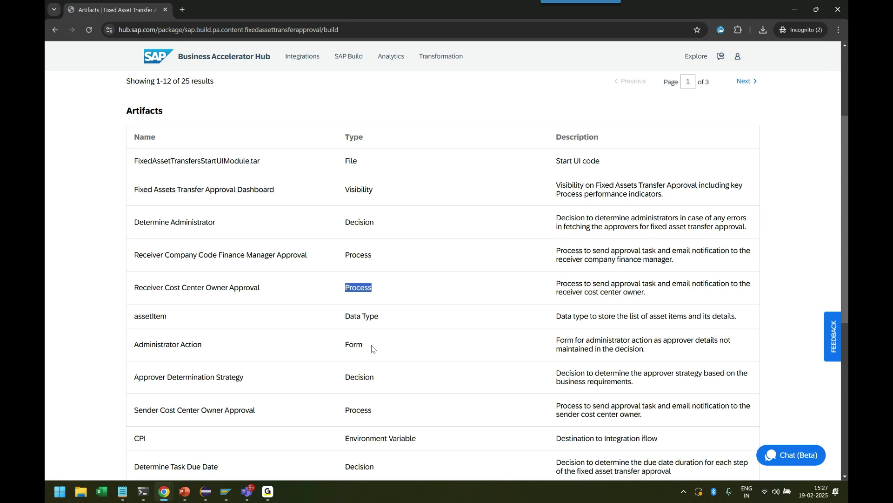
drag(166, 288, 263, 289)
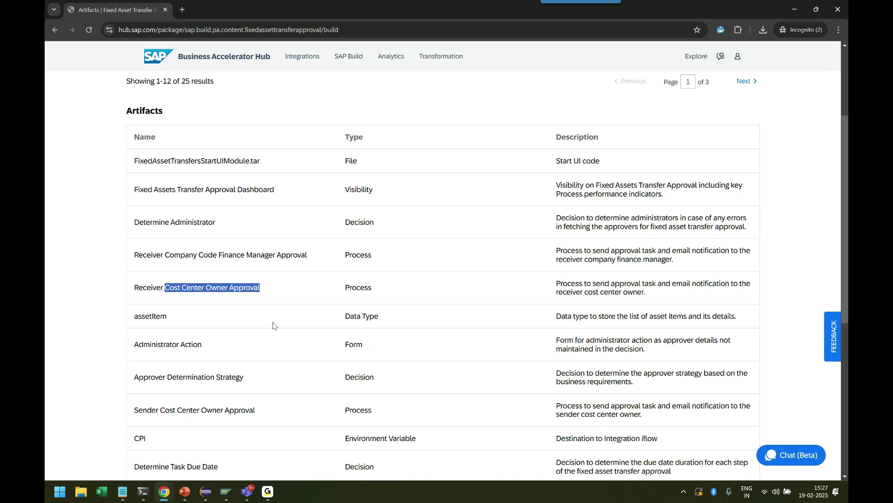
drag(163, 256, 308, 256)
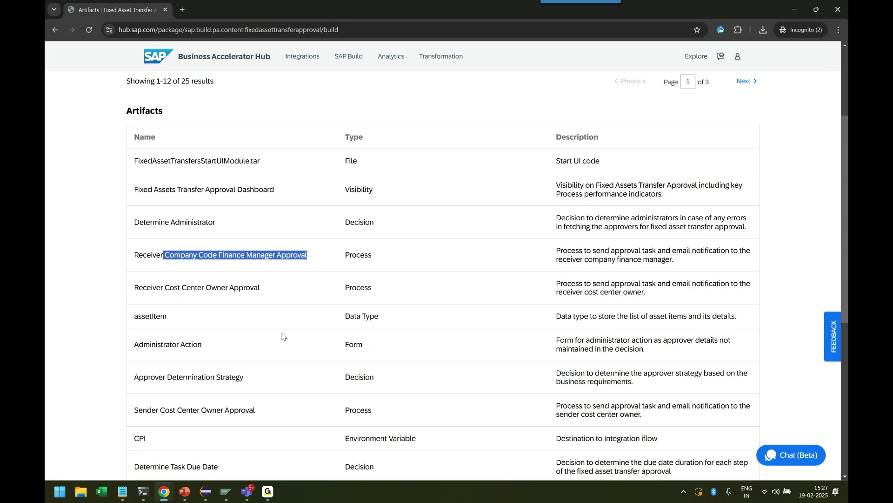
Step: Review the rest of the first artifacts page, from the assetItem data type to the Determine Approvers decision
click(362, 320)
scroll(361, 321, down, 1)
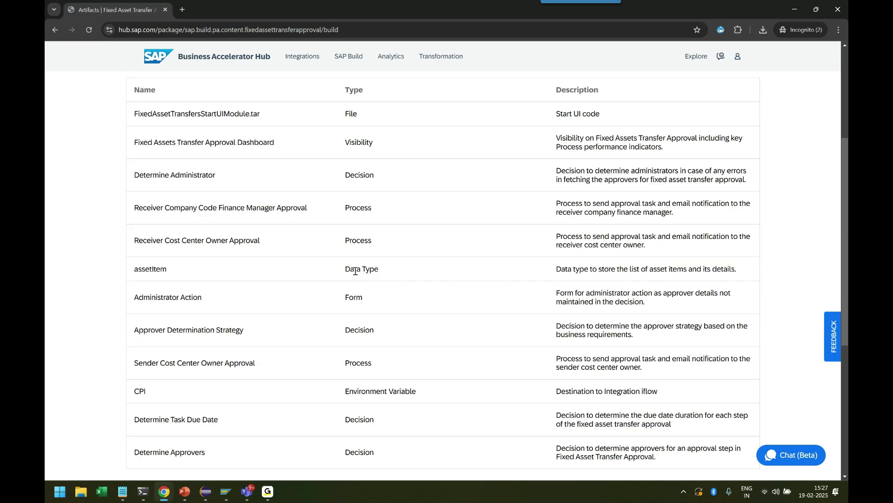
scroll(352, 316, down, 2)
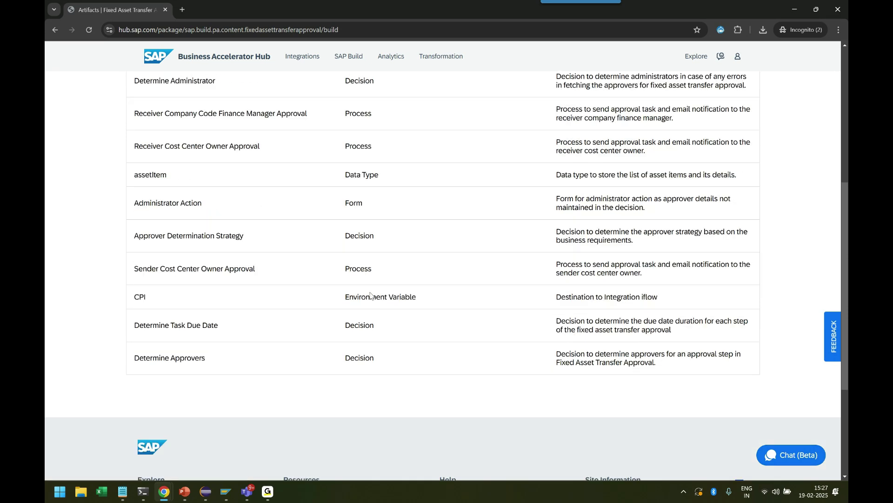
scroll(600, 335, up, 5)
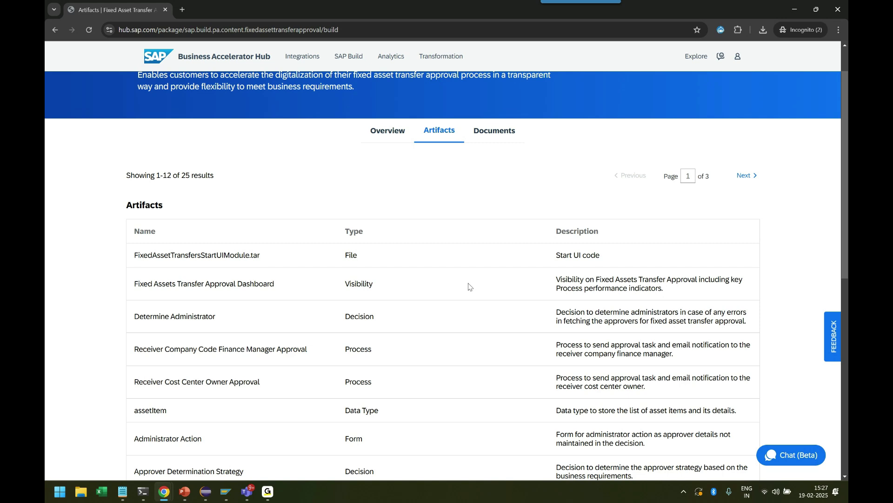
Step: Download the package's Configuration and User Guide PDF to the Downloads folder and open it
click(494, 137)
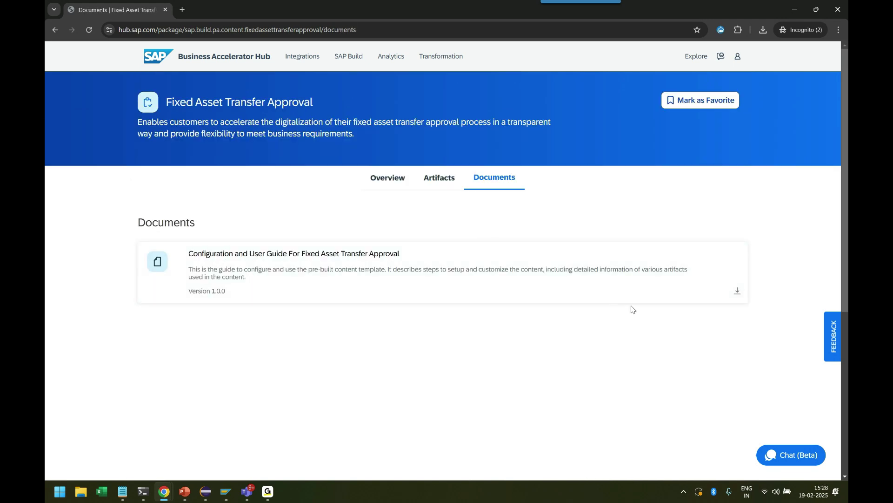
click(737, 292)
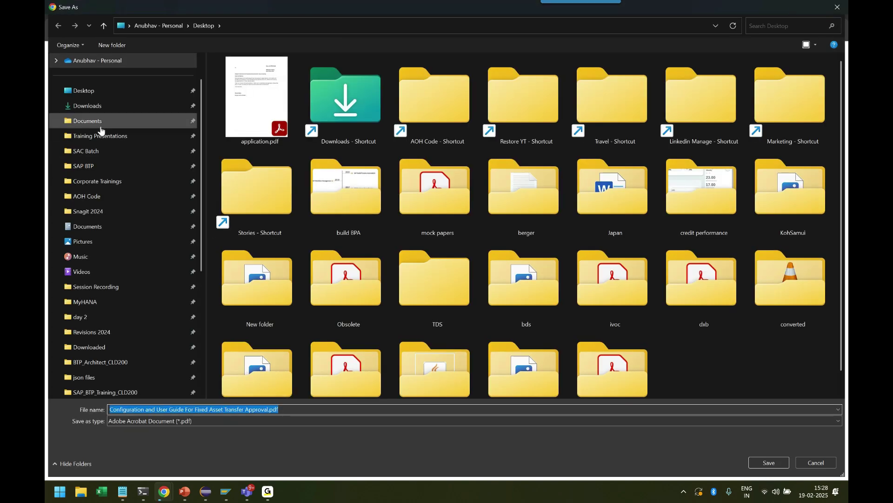
click(93, 106)
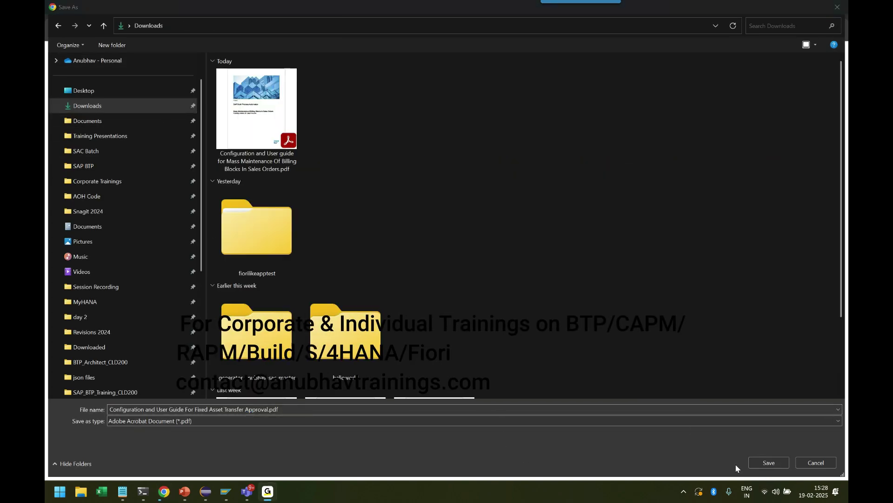
click(769, 462)
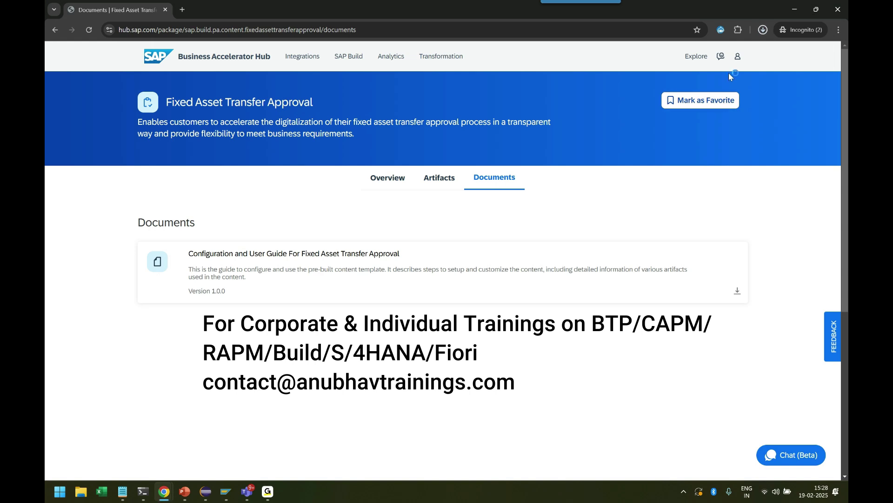
click(676, 89)
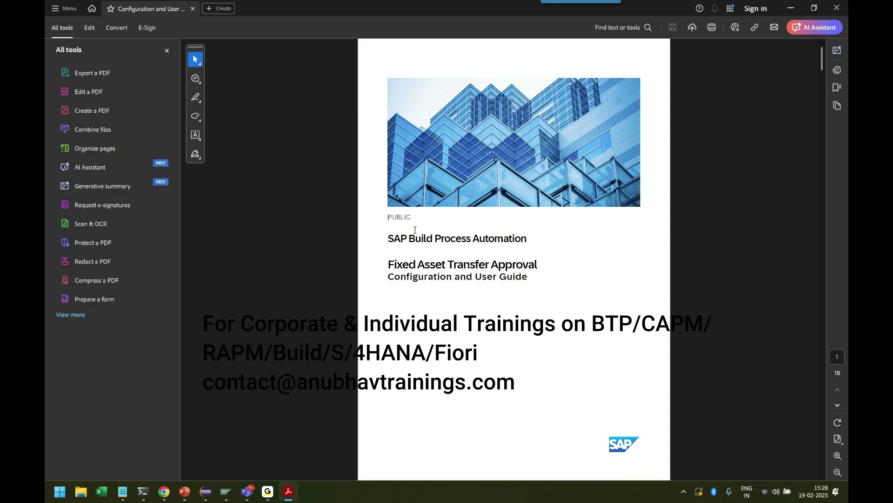
Step: Close the All tools pane in Adobe Acrobat and examine the guide's table of contents
scroll(417, 228, down, 3)
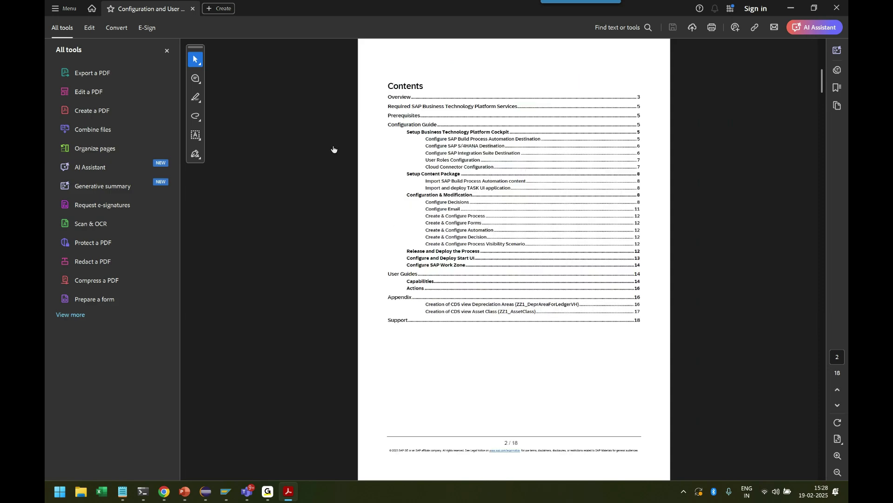
click(167, 50)
scroll(279, 202, up, 2)
scroll(279, 202, down, 3)
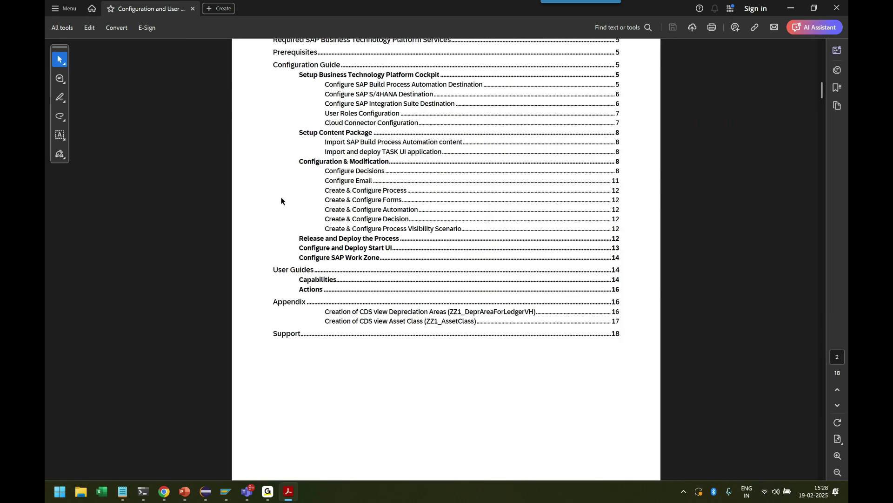
scroll(285, 191, down, 2)
Step: Examine the Process Flow Diagram up close and the Solution flow list on page 4 of the guide
scroll(286, 194, down, 5)
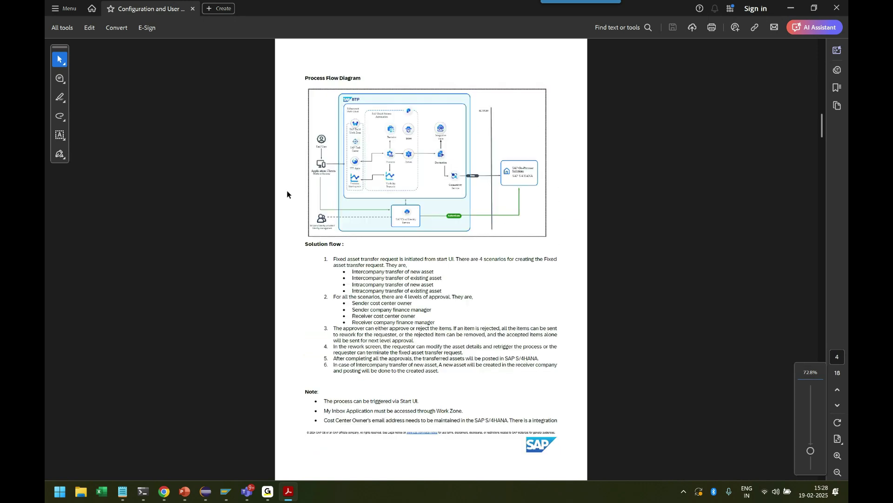
scroll(409, 205, up, 5)
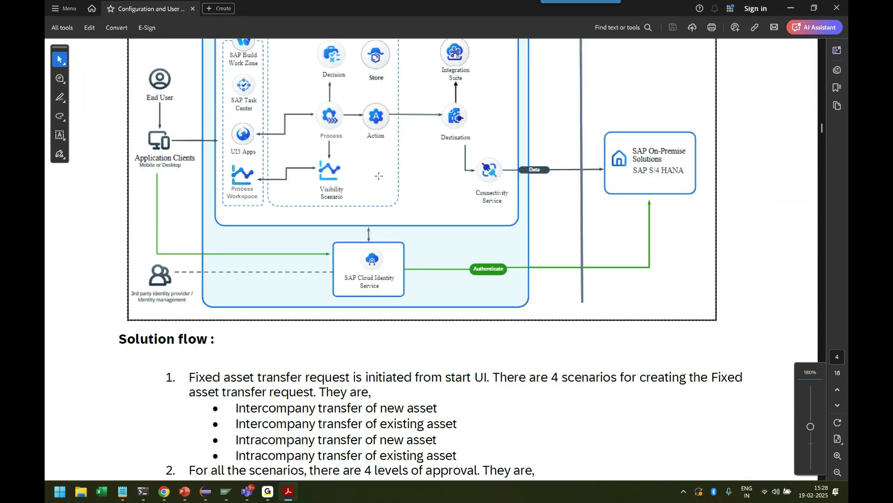
scroll(343, 195, up, 1)
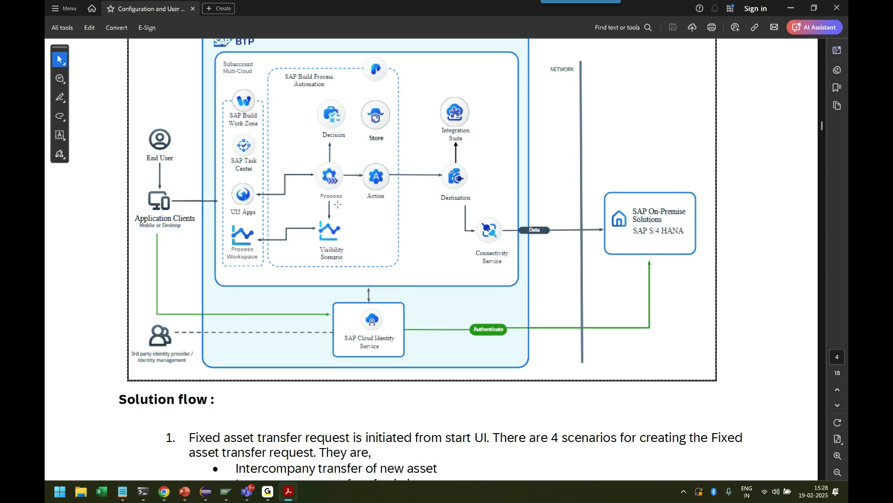
scroll(338, 203, down, 2)
scroll(338, 201, down, 1)
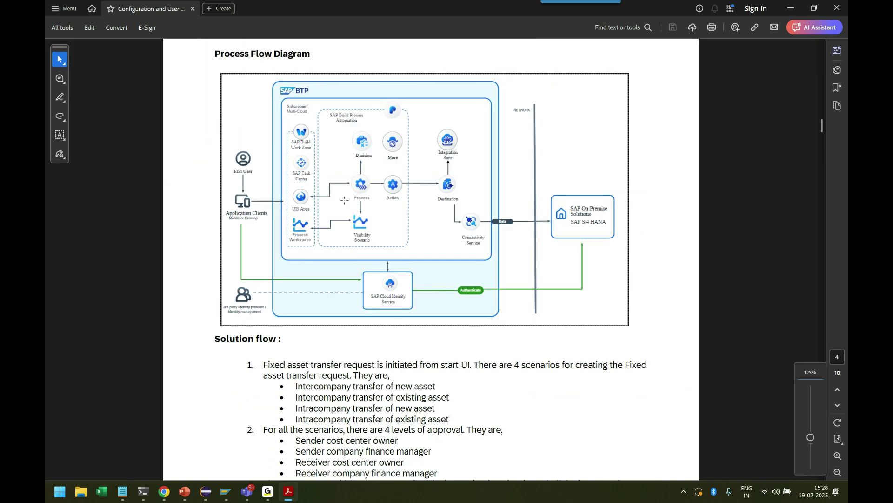
scroll(344, 200, down, 5)
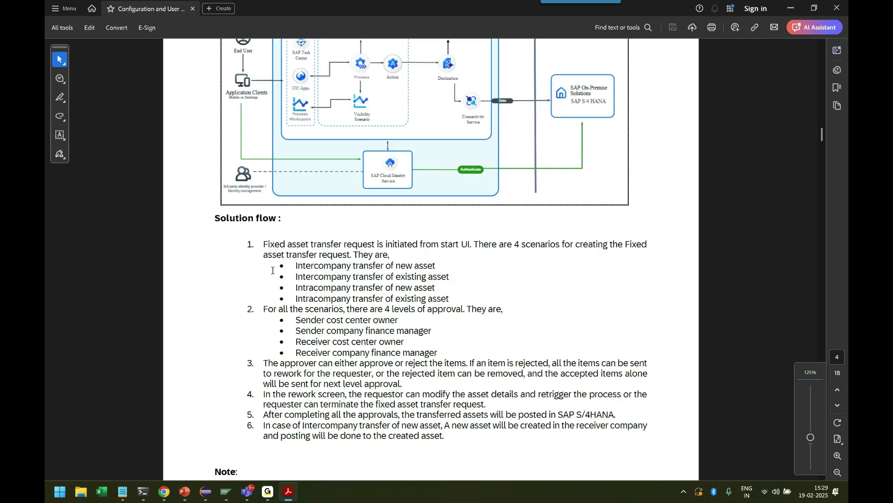
Step: Examine the required SAP BTP services and the prerequisites, highlighting the BTP account, S/4HANA user and integration package requirements
scroll(286, 312, down, 10)
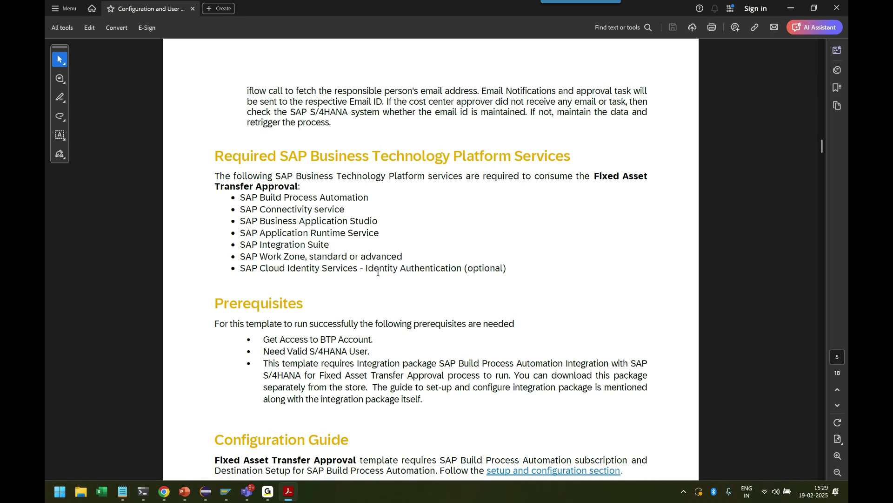
scroll(377, 272, down, 3)
triple_click(273, 279)
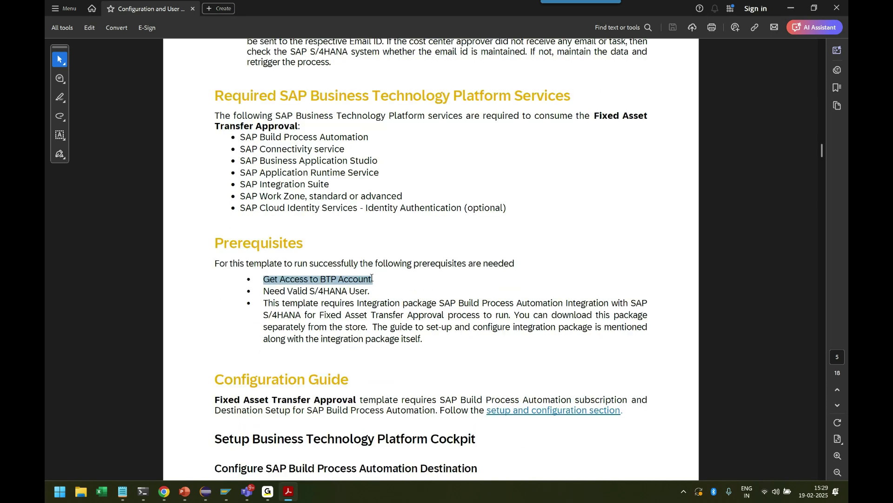
click(301, 295)
triple_click(275, 291)
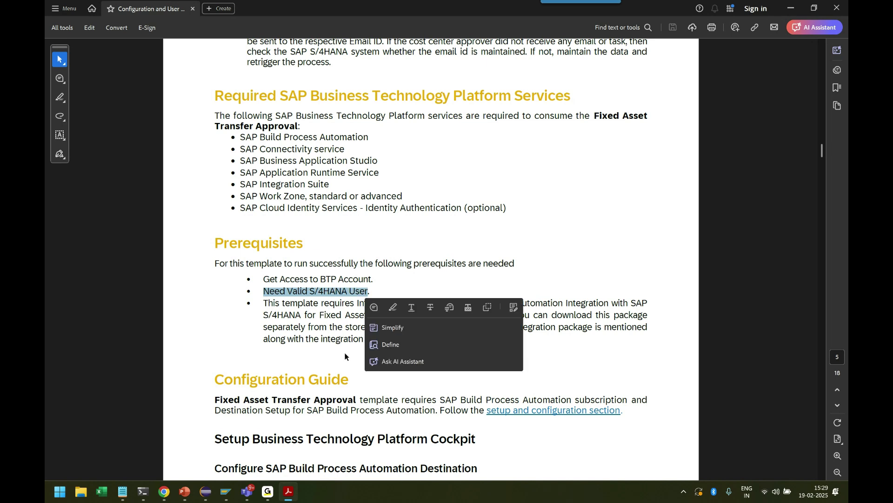
click(307, 316)
scroll(322, 311, down, 1)
drag(294, 276, 587, 273)
click(454, 274)
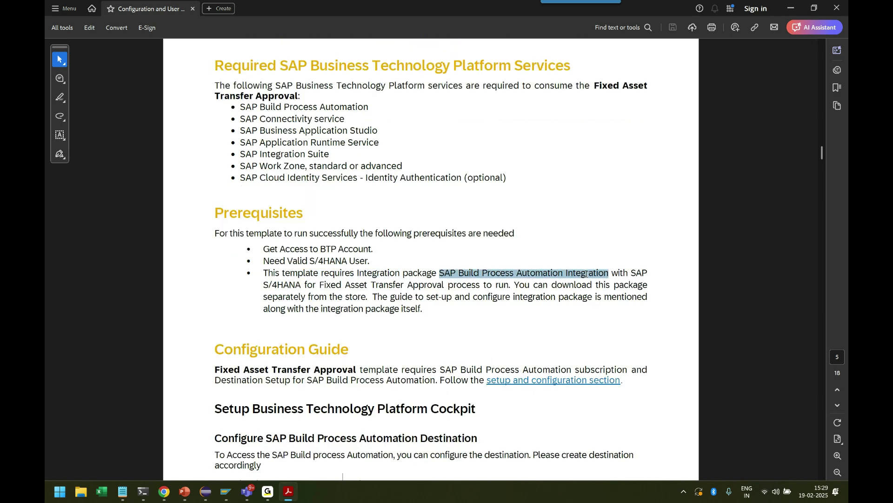
click(494, 310)
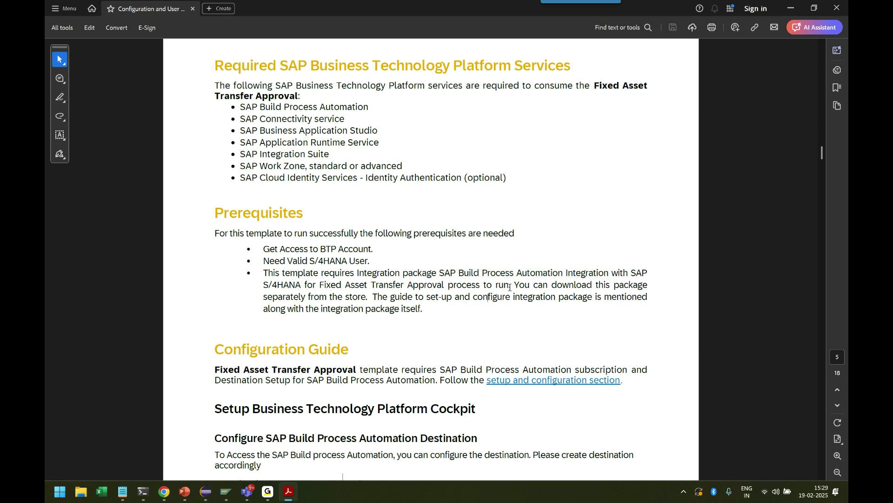
Step: Review the Configuration Guide section and its destination settings, and return to the package's Documents page in Chrome, closing the PDF's browser tab
scroll(606, 287, down, 3)
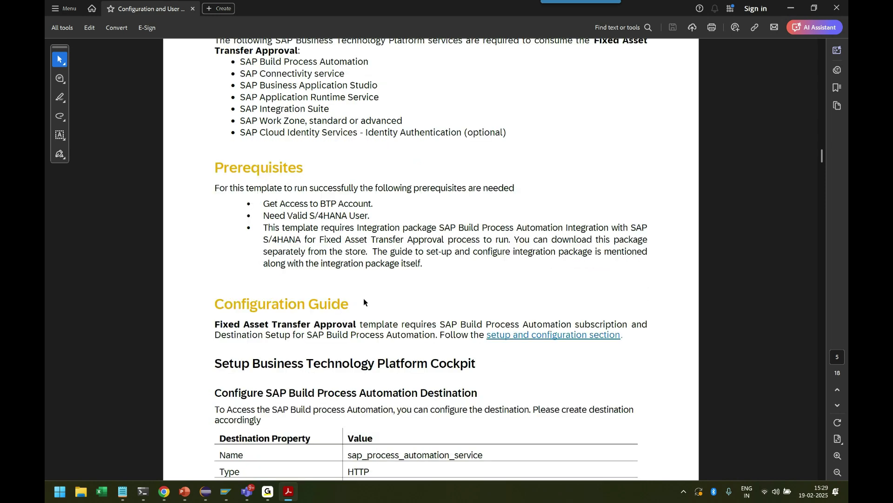
scroll(311, 228, down, 5)
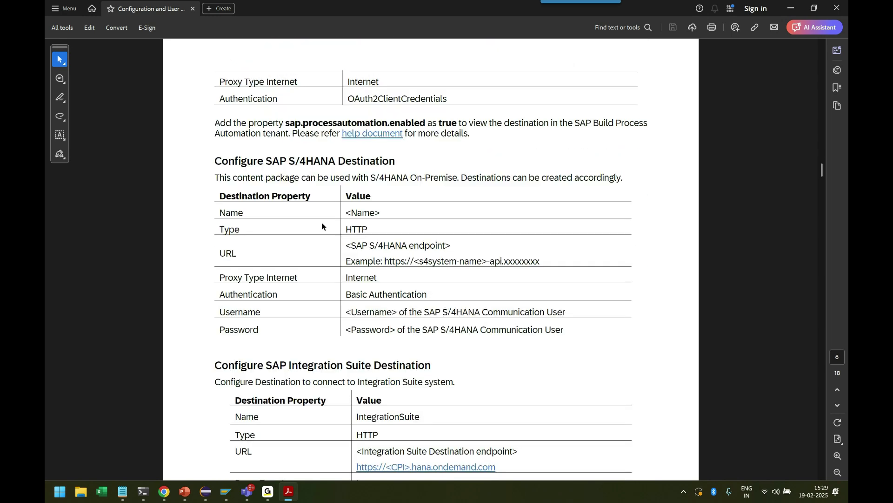
scroll(334, 232, up, 4)
triple_click(254, 170)
click(341, 169)
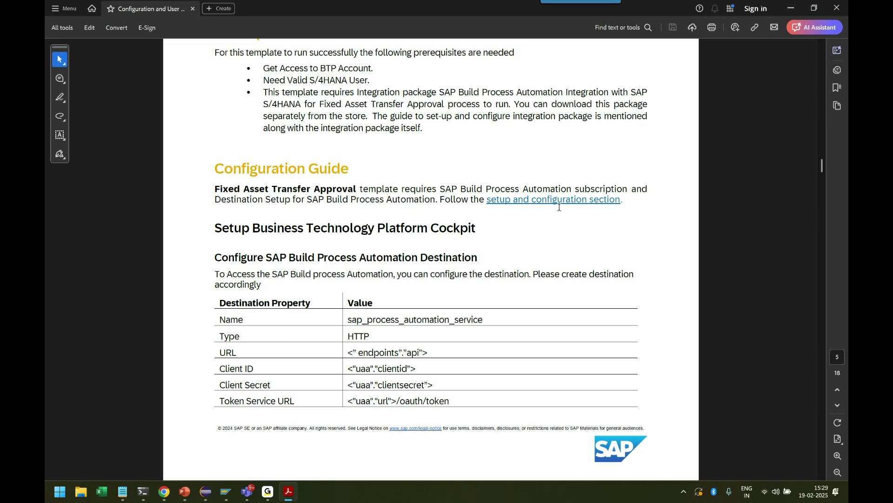
click(791, 9)
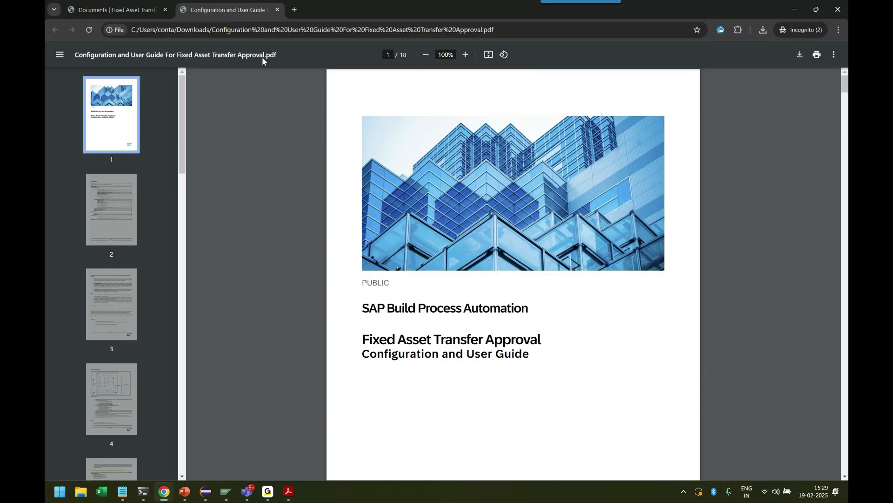
click(277, 10)
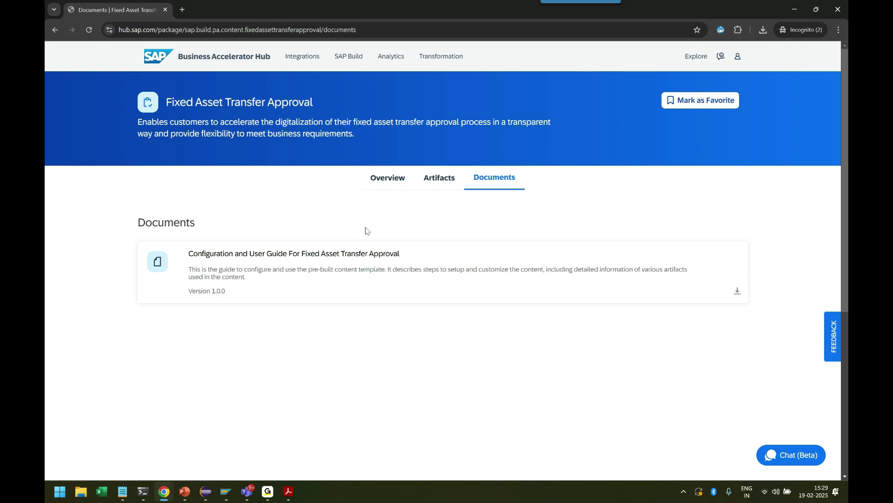
Step: Show the package's Overview page and switch to the browser window with SAP Build
click(388, 181)
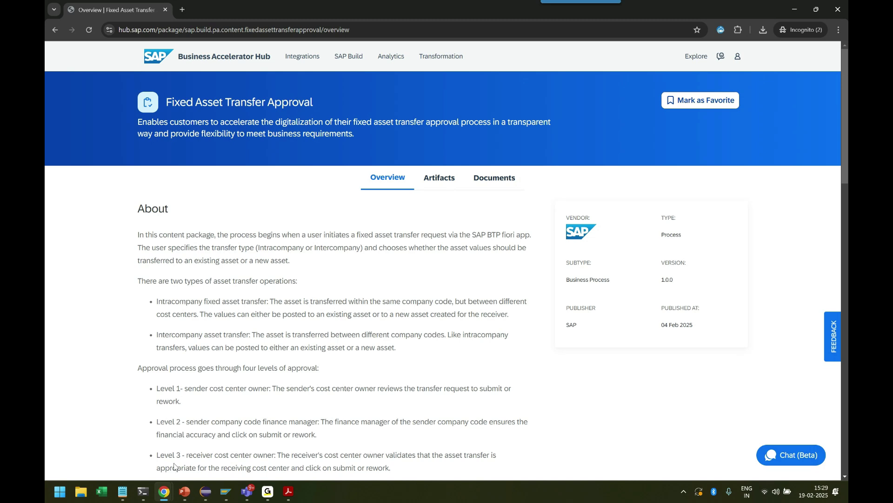
mouse_move(165, 496)
click(279, 447)
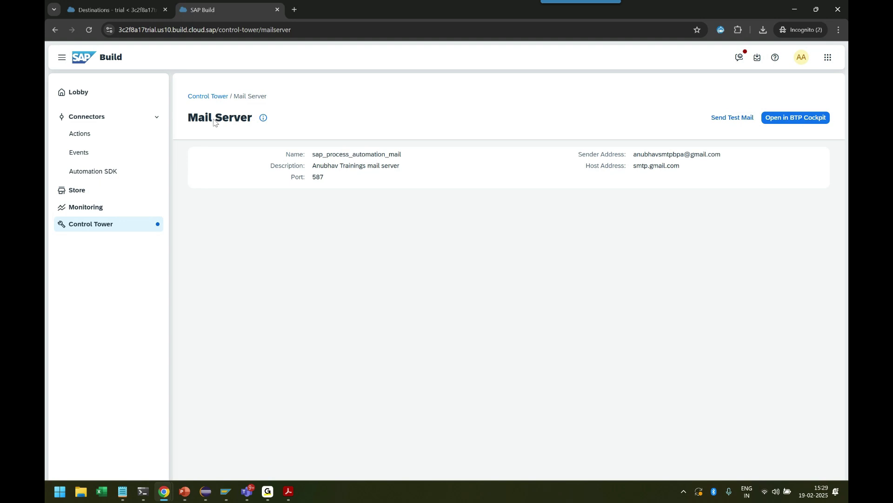
Step: Search the SAP Build Store for "asset transfer" projects and dismiss the updates notice
click(84, 194)
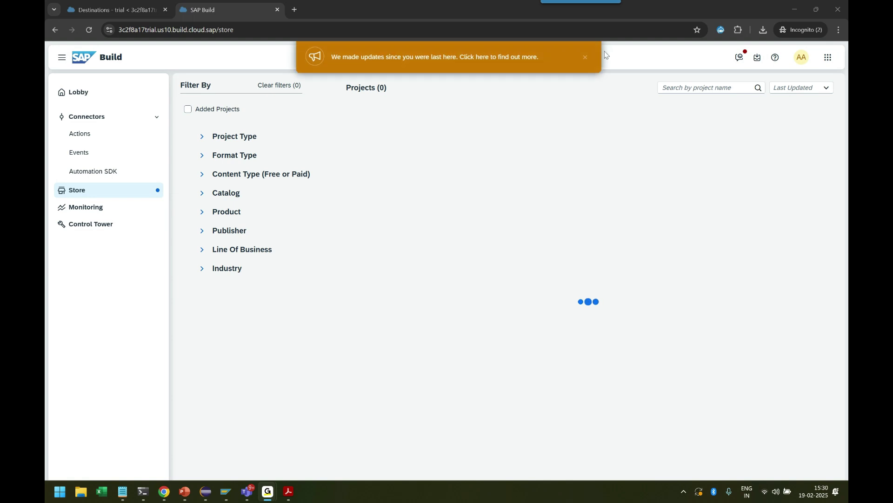
click(714, 89)
text(ass)
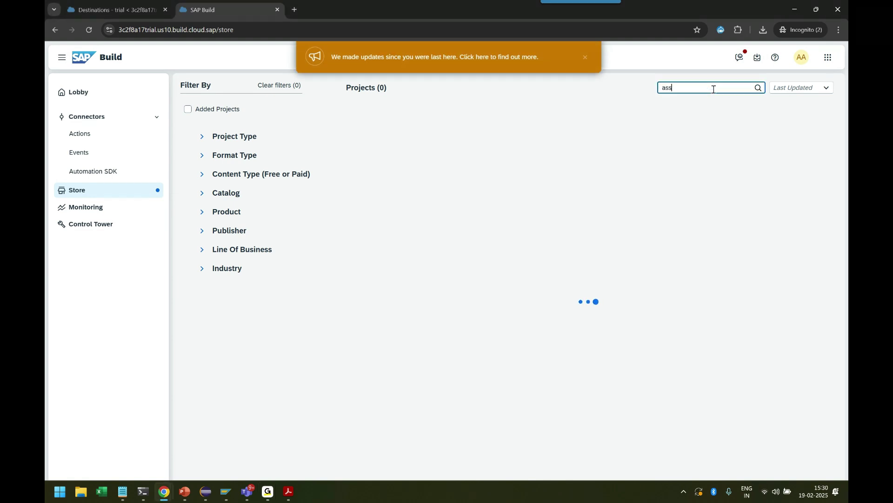
text(et transfer)
click(586, 58)
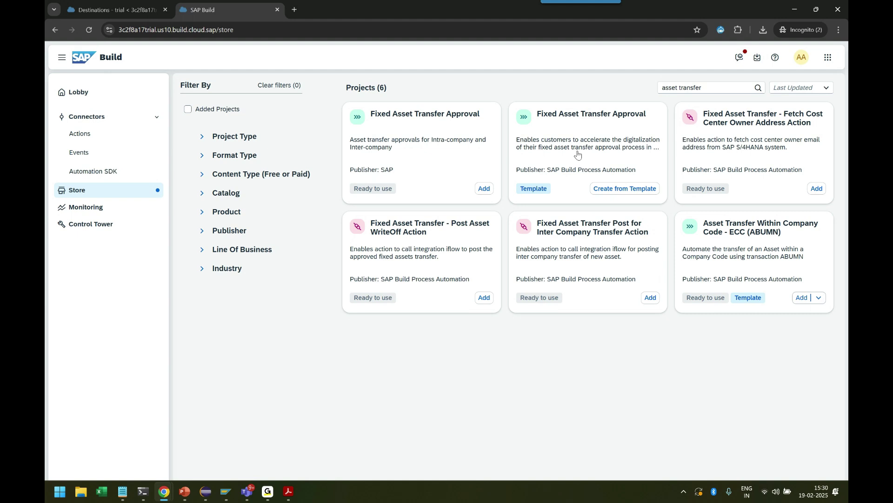
Step: Start a project from the Fixed Asset Transfer Approval template, naming it "Tesla Fixed Asset Transfer Approval Process"
click(624, 189)
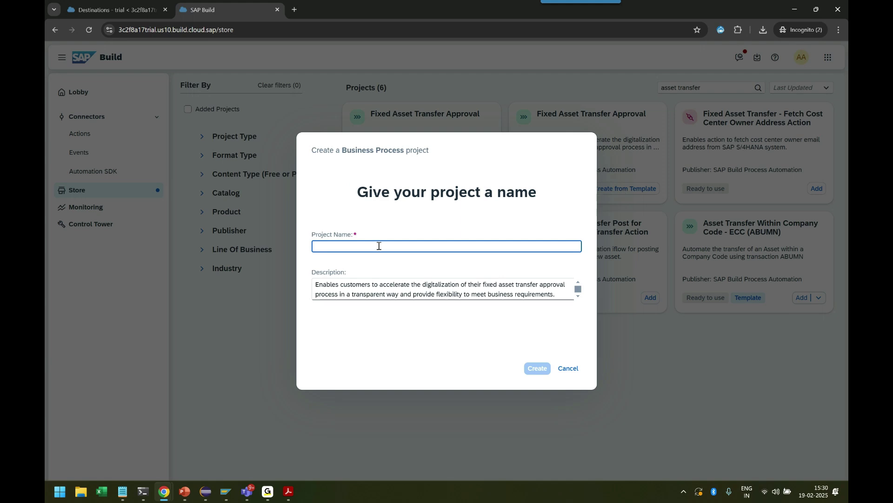
text(Fixed Asset Transfer Approvalbhav)
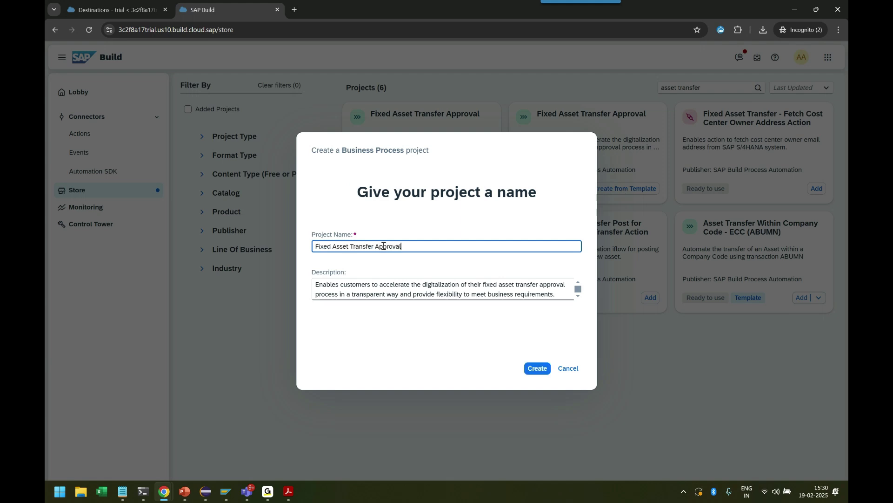
key(ctrl+a)
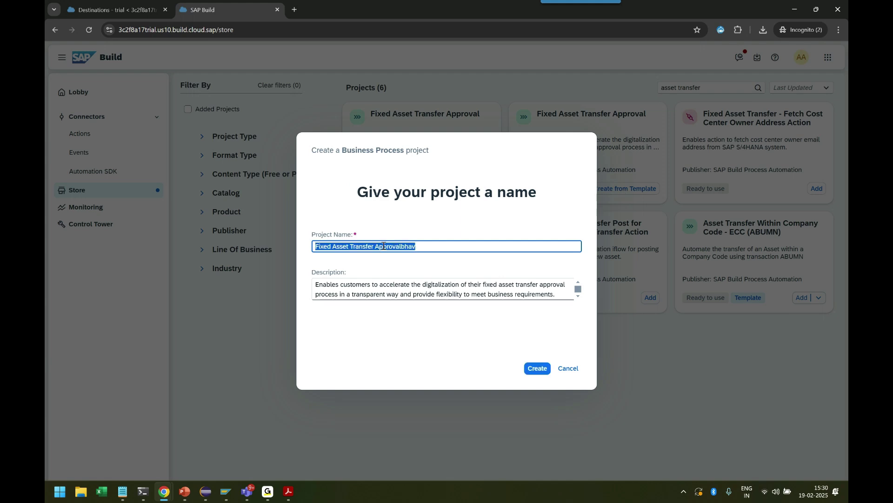
key(End)
key(ctrl+a)
key(Home)
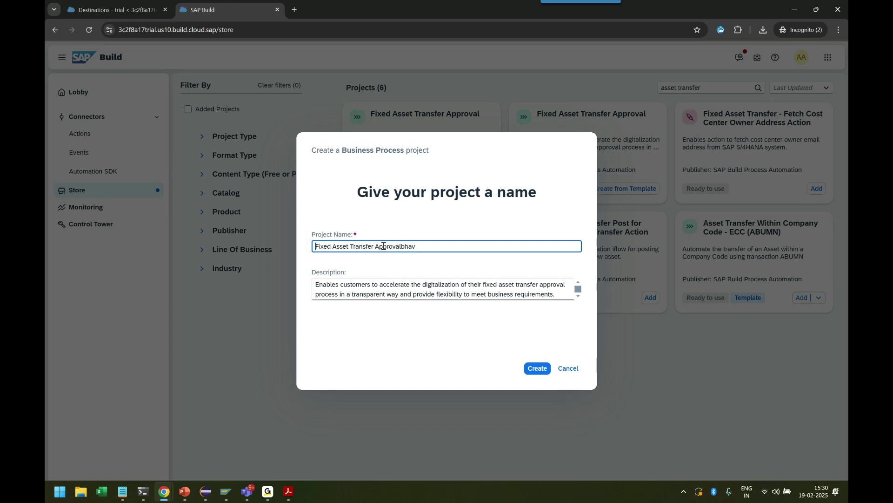
text(Tesla )
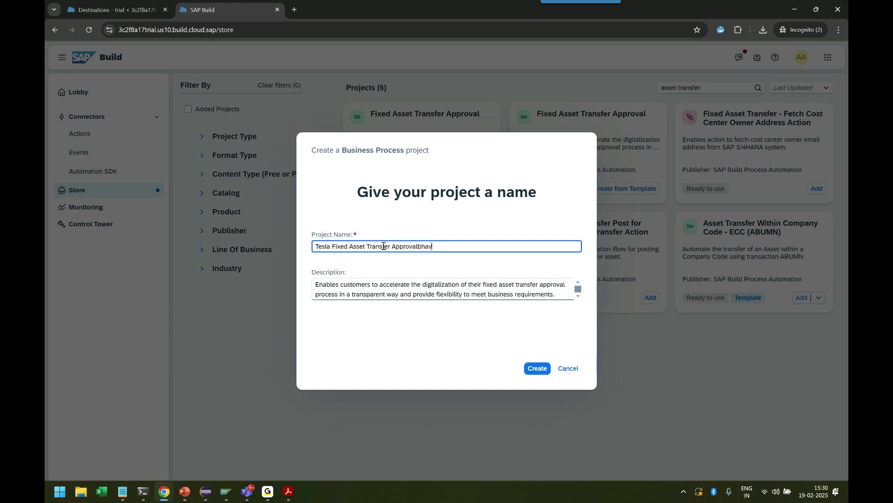
text( Proce)
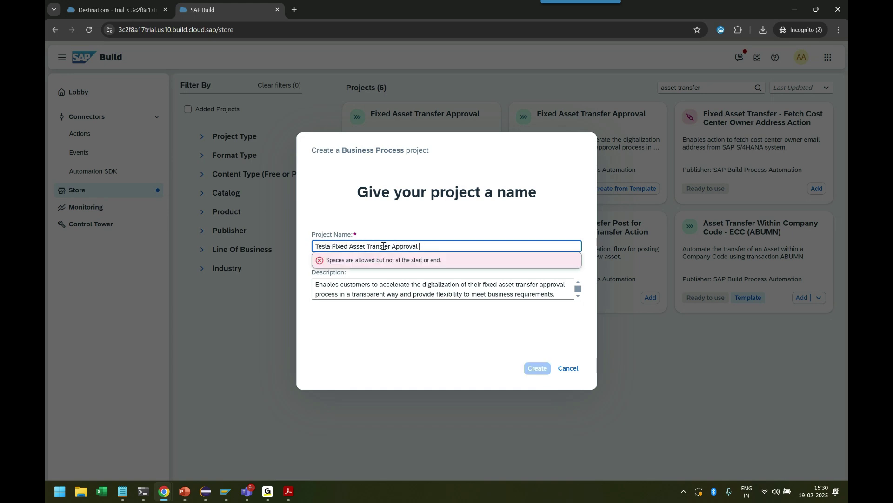
key(Tab)
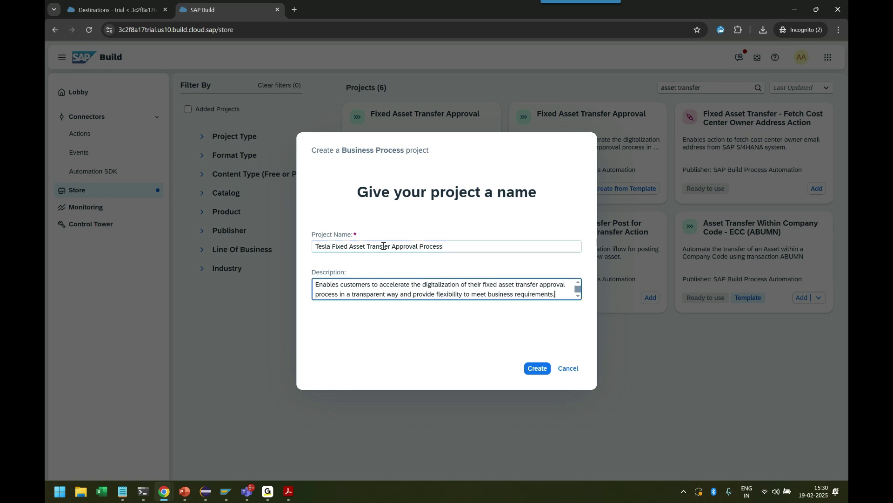
Step: Replace the description with "This process is designed by Anubhav Trainings to configure fix asset transfer between tesla and space x" and create the project
key(ctrl+a)
text(This proc)
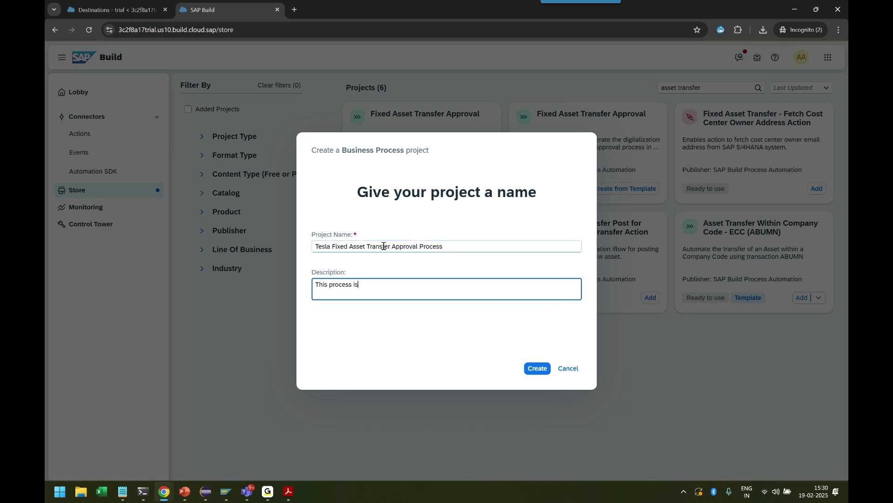
text(ess is designed by Anubhav Trainings to configure fix asse)
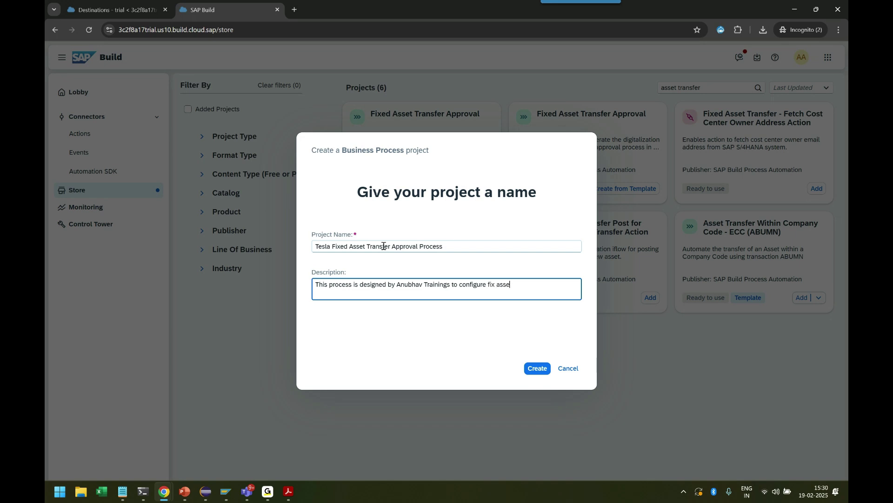
text(ransfer between tesla and space x)
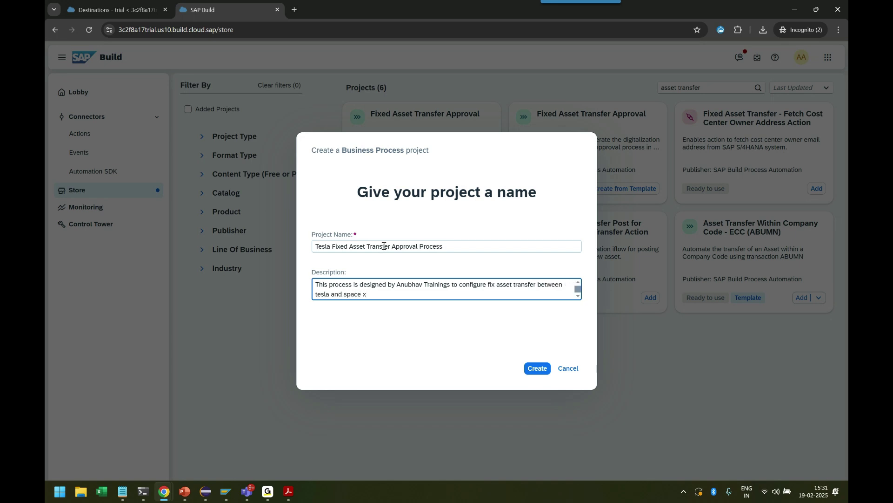
click(538, 368)
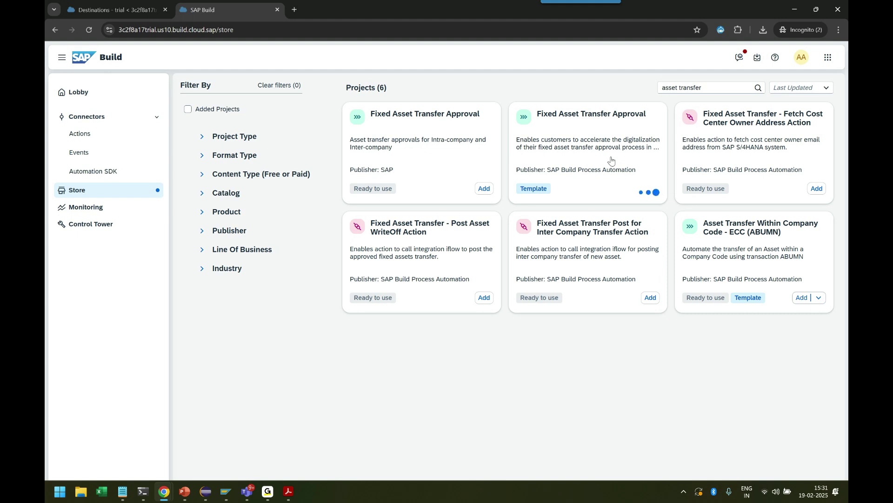
Step: Reload the Lobby's project list by way of the Store and open the Tesla Fixed Asset Transfer Approval Process project
click(81, 96)
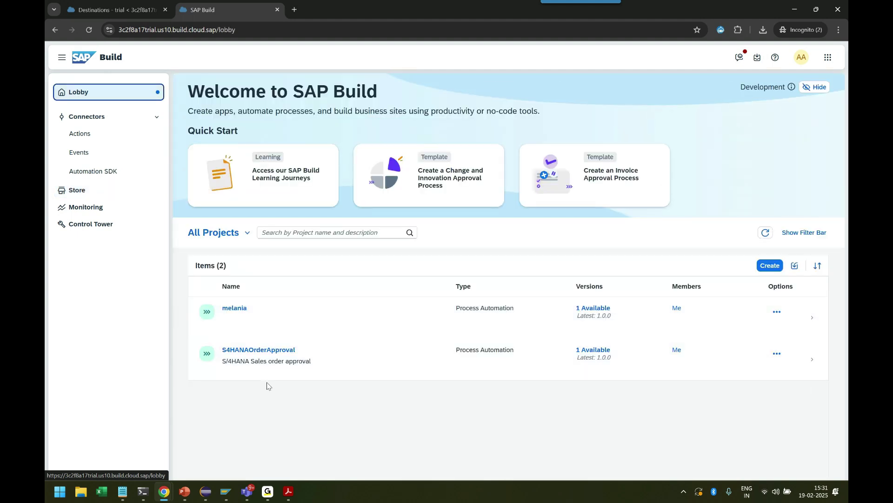
click(106, 192)
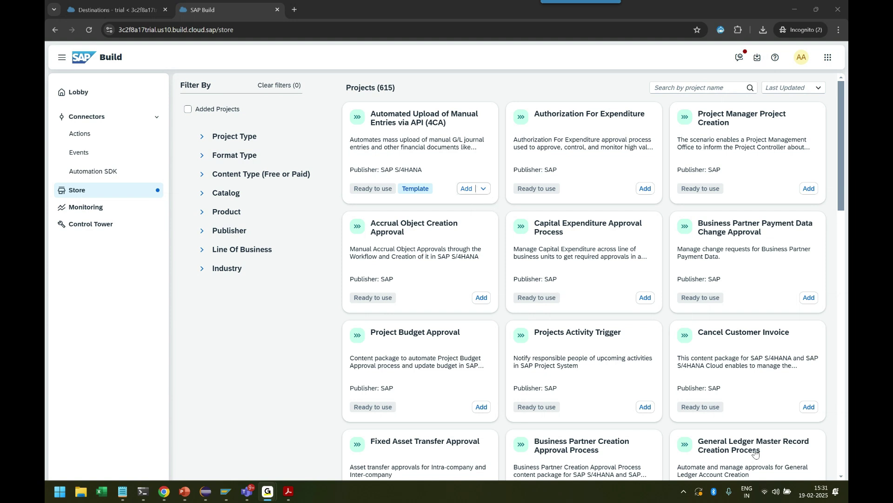
click(84, 94)
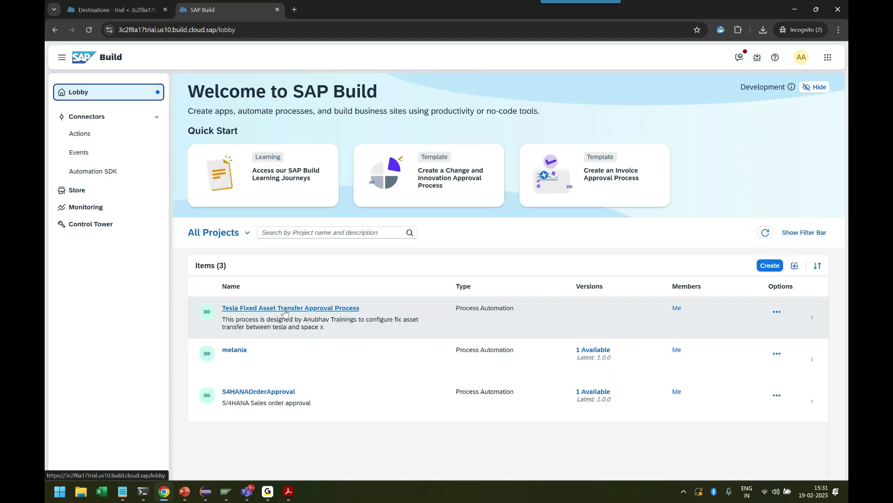
click(319, 309)
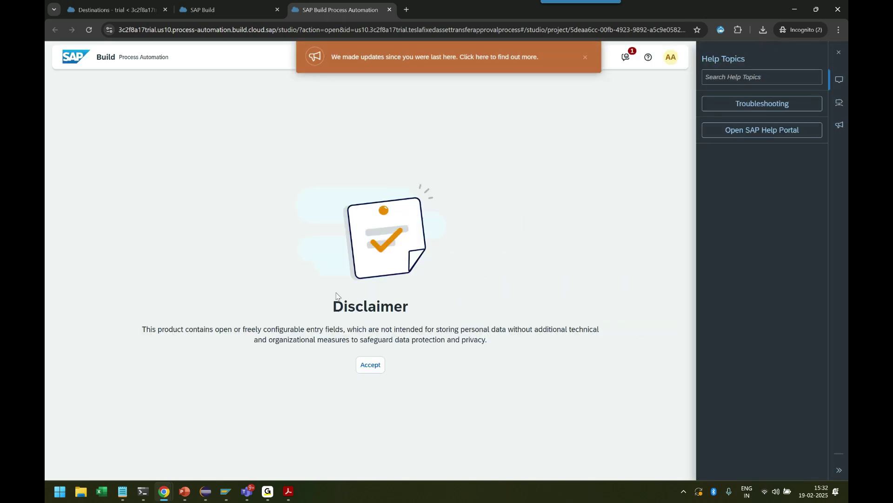
Step: Close the Help Topics pane and the updates notice, and accept the disclaimer
click(840, 53)
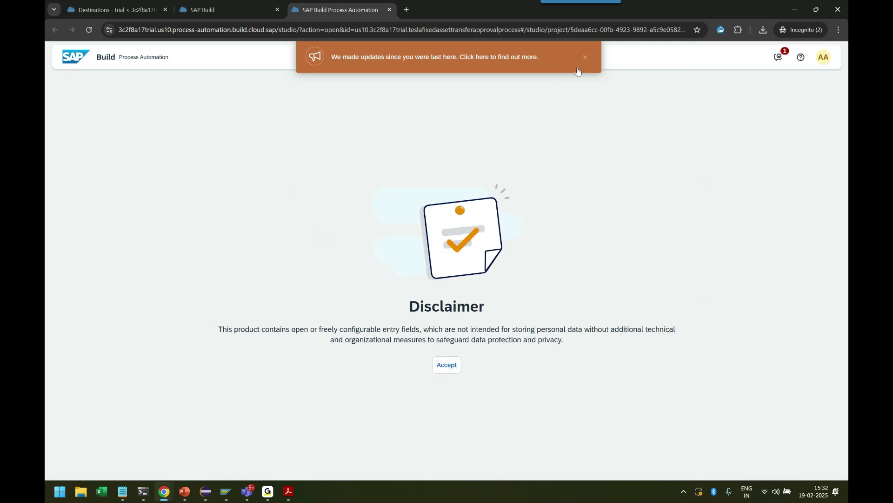
click(586, 56)
click(441, 366)
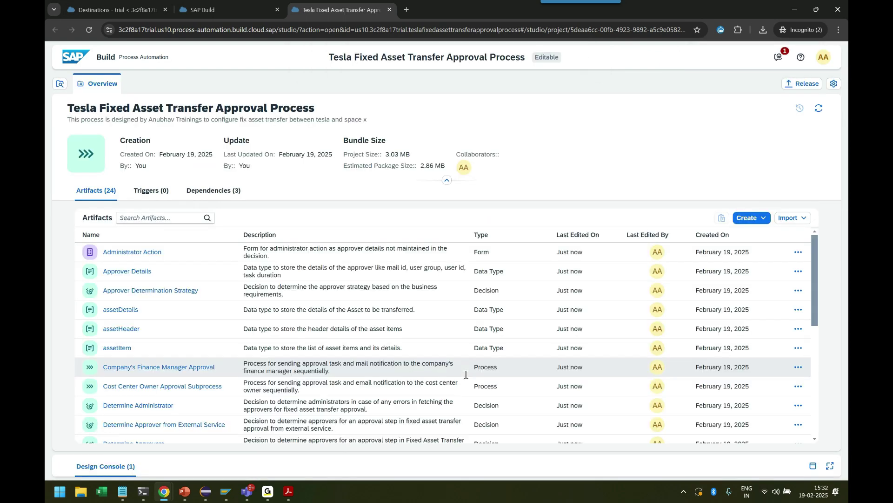
Step: Examine the project's artifacts list, including its forms, data types, decisions, processes and UI module files
scroll(181, 289, down, 5)
scroll(188, 323, down, 1)
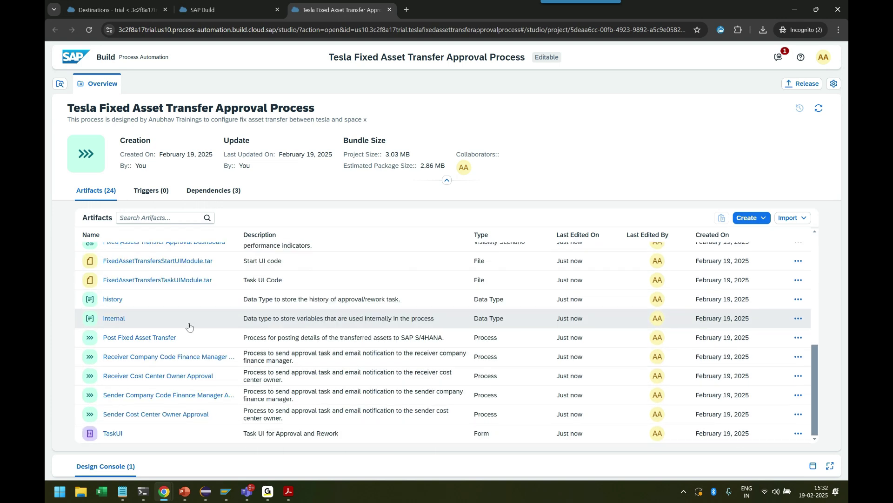
scroll(193, 428, up, 4)
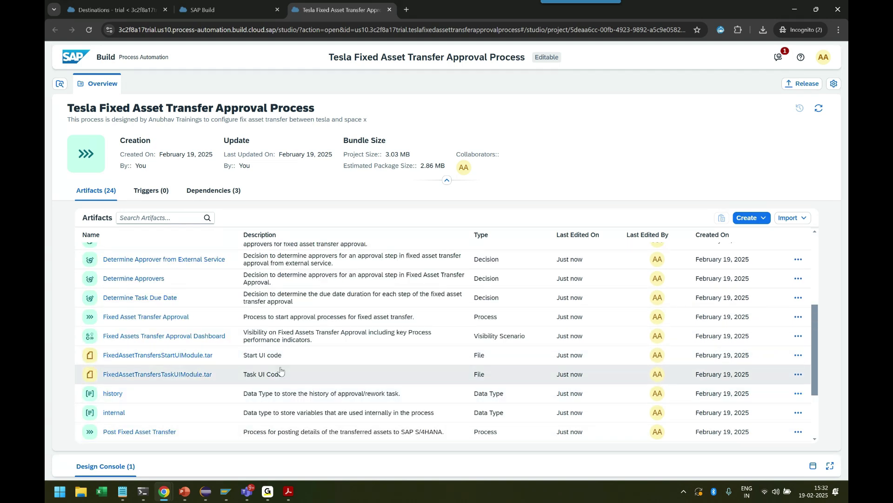
scroll(224, 372, up, 4)
scroll(177, 358, up, 3)
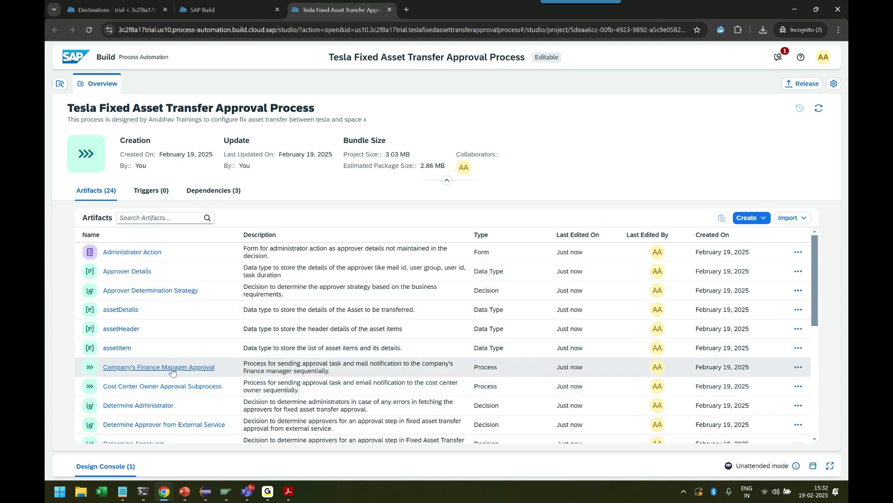
scroll(306, 387, down, 6)
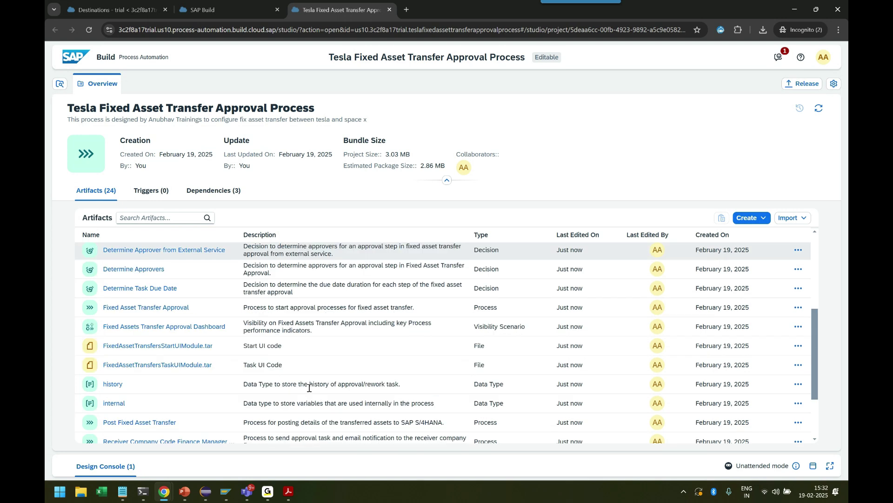
scroll(251, 396, up, 6)
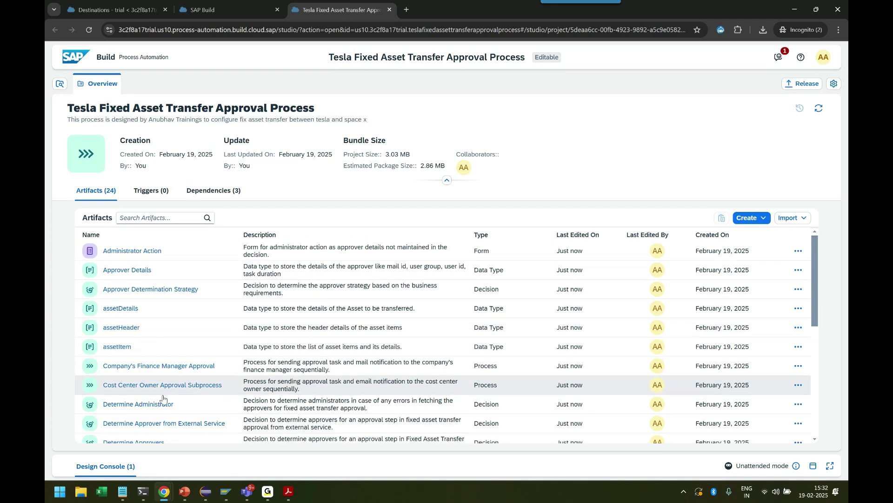
scroll(164, 393, down, 6)
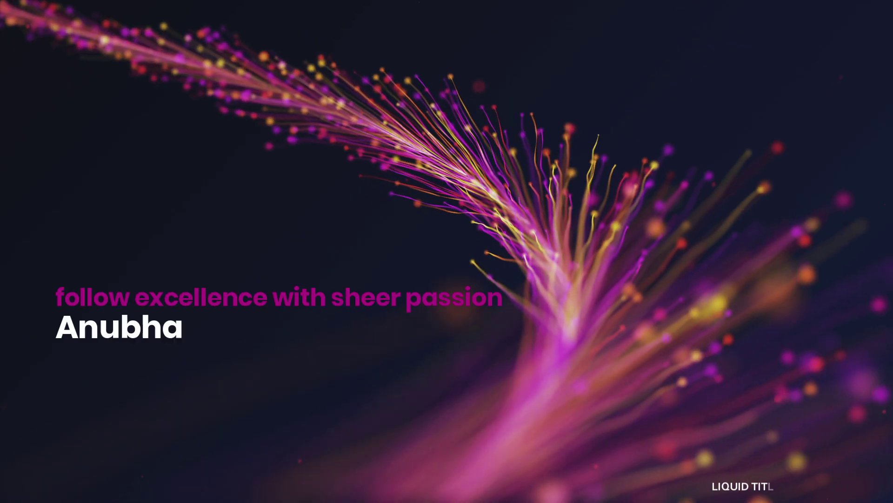